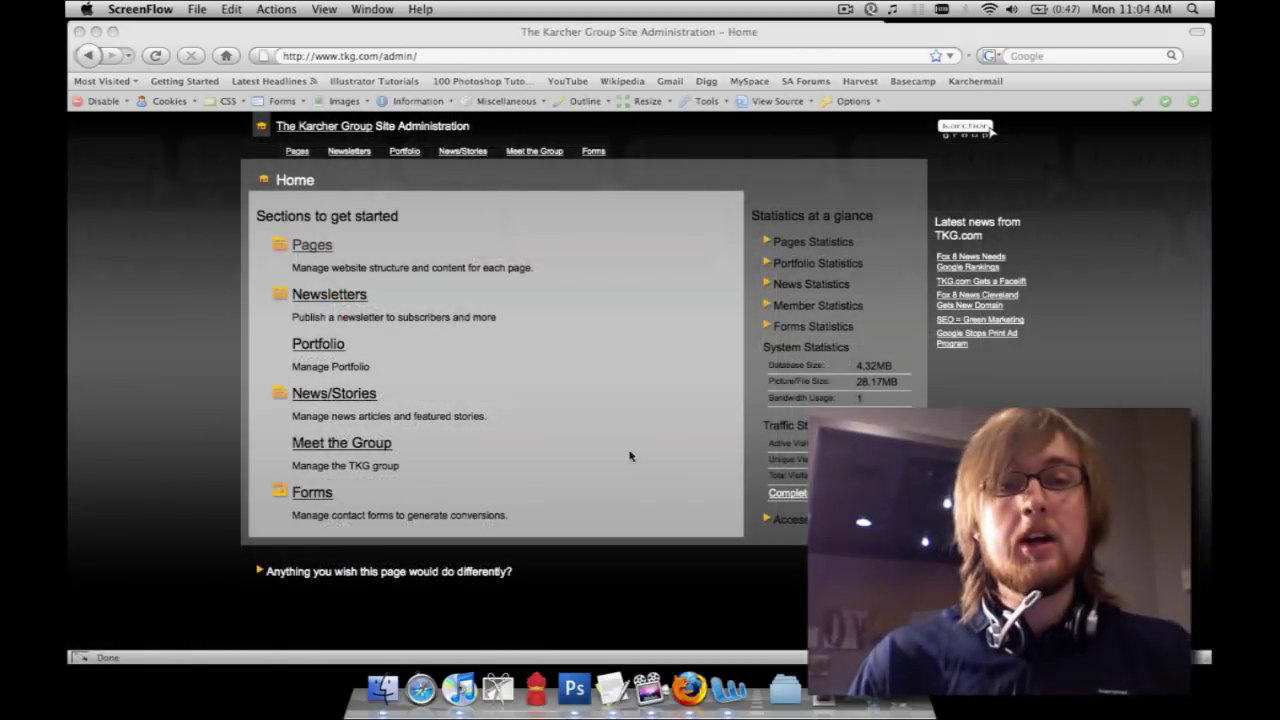
- Open the Pages section of the site administration
click(547, 379)
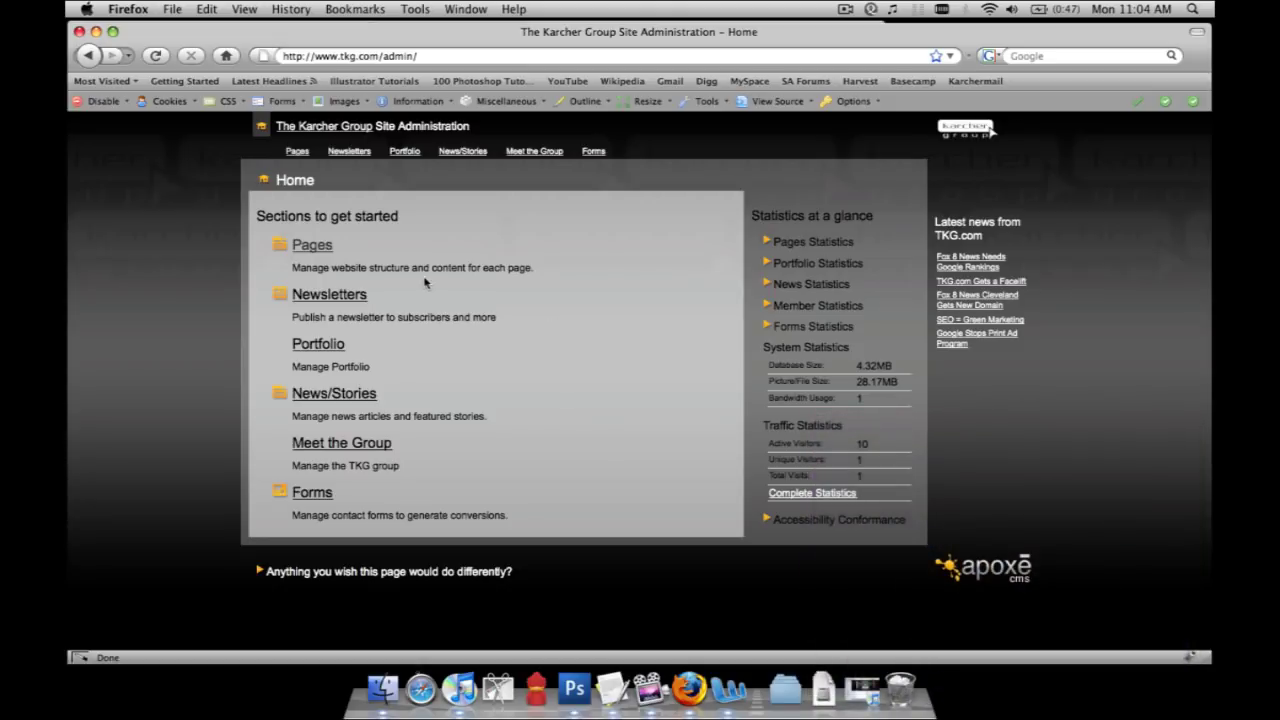
click(329, 251)
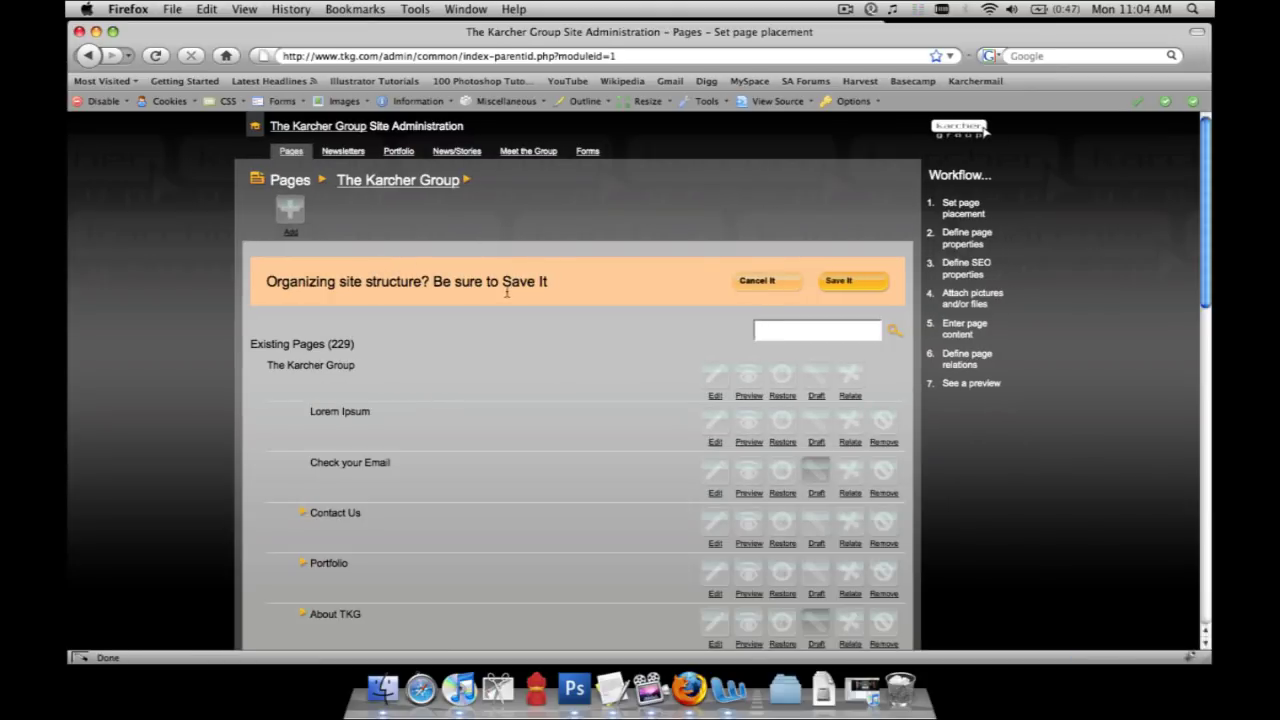
scroll(509, 290, down, 2)
scroll(538, 287, up, 2)
- Add a new page under Web Development in the site structure and continue to its properties
click(288, 212)
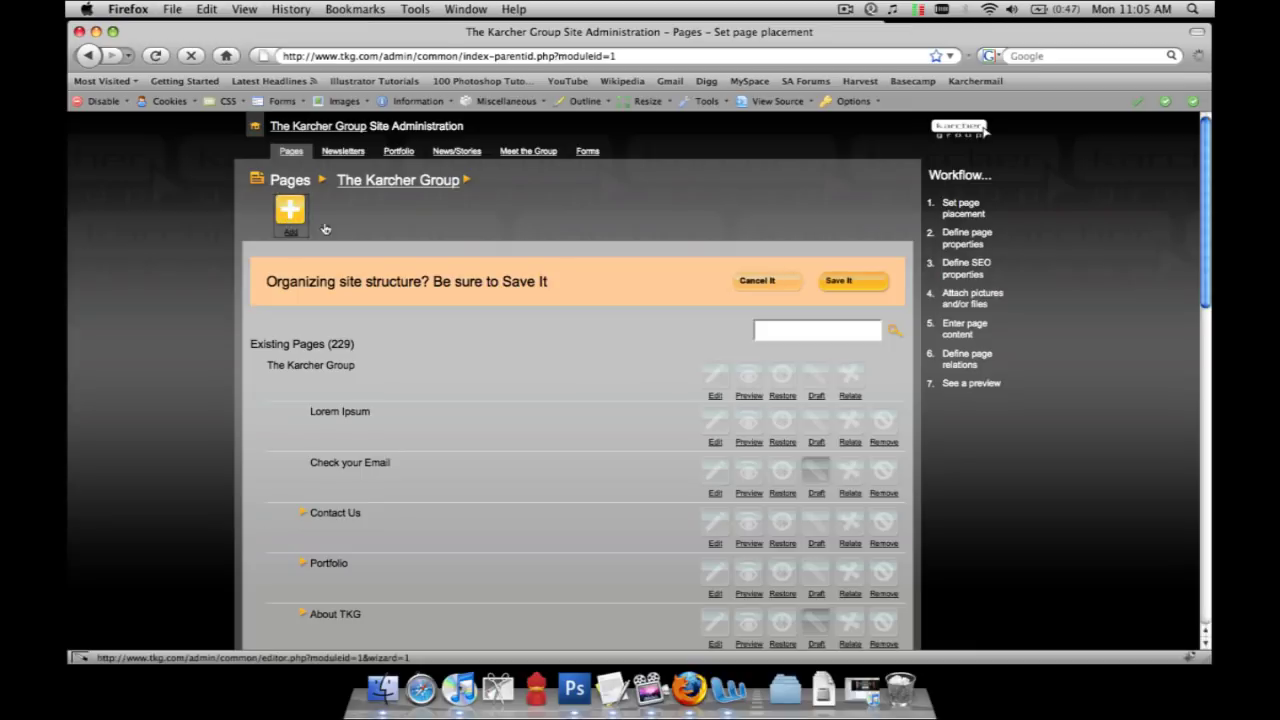
click(290, 214)
scroll(425, 319, down, 3)
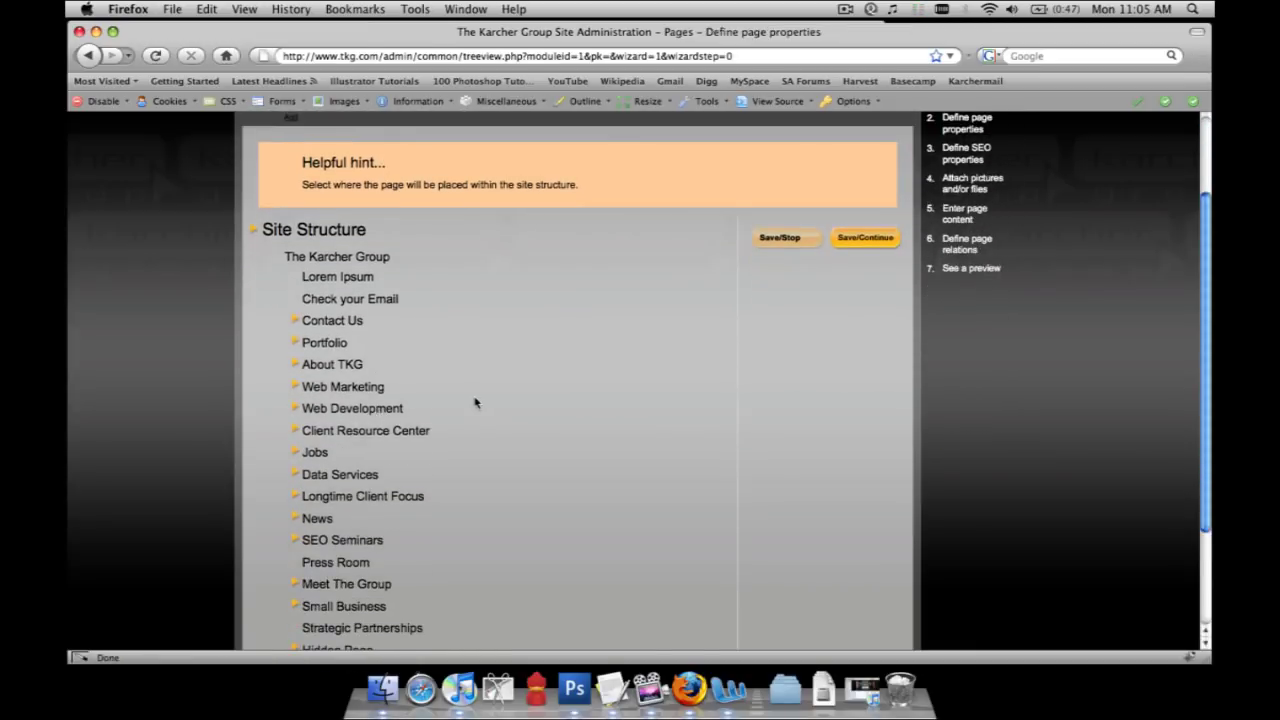
click(396, 411)
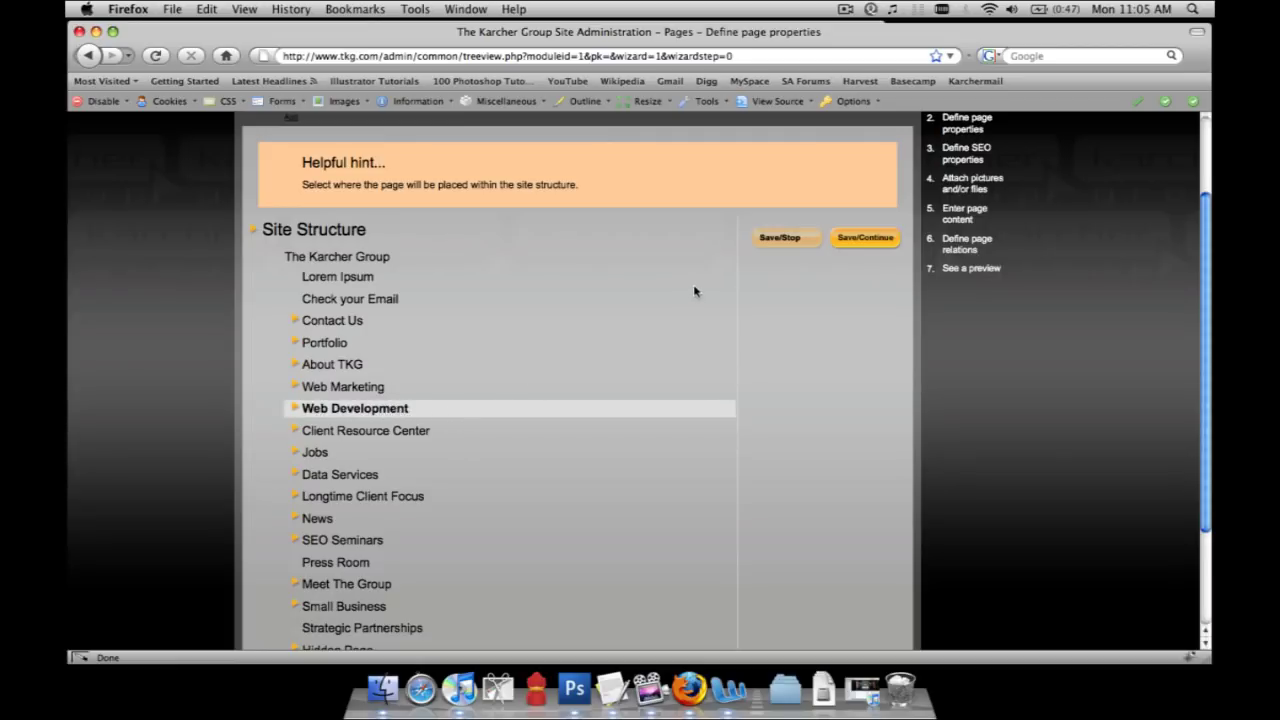
click(846, 240)
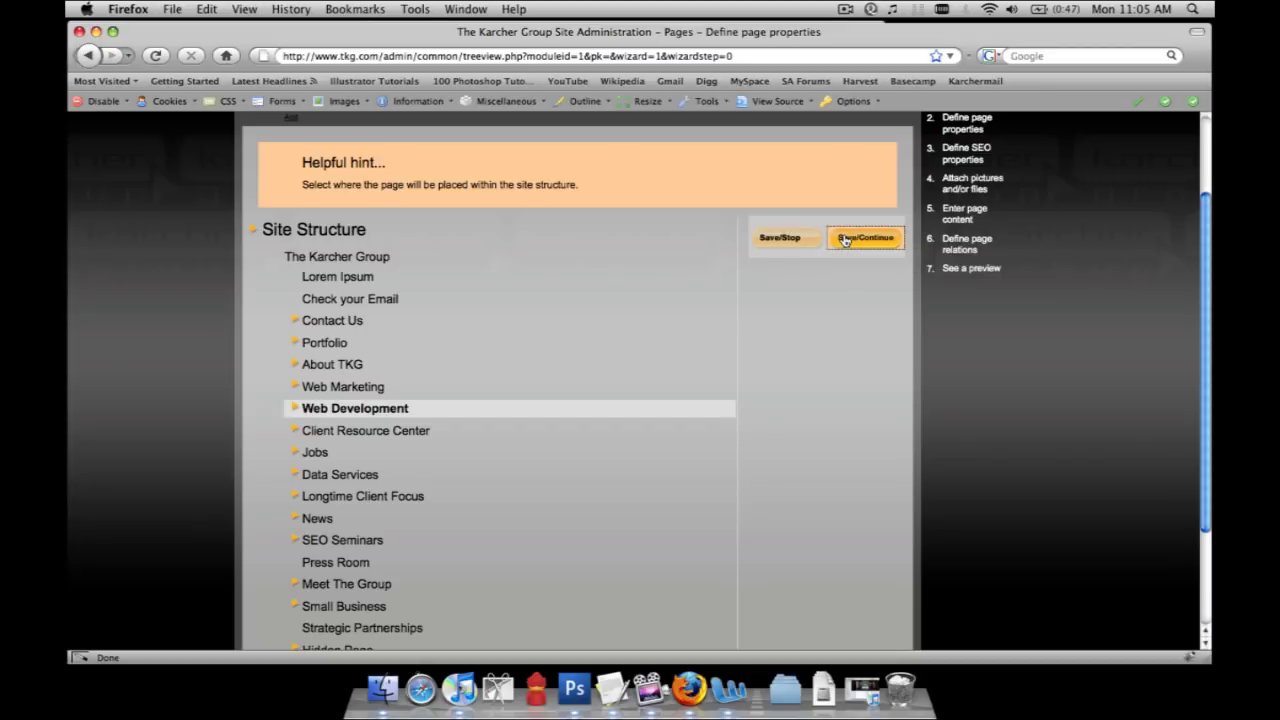
- Fill the Link Text field with 'Content Management System'
click(378, 404)
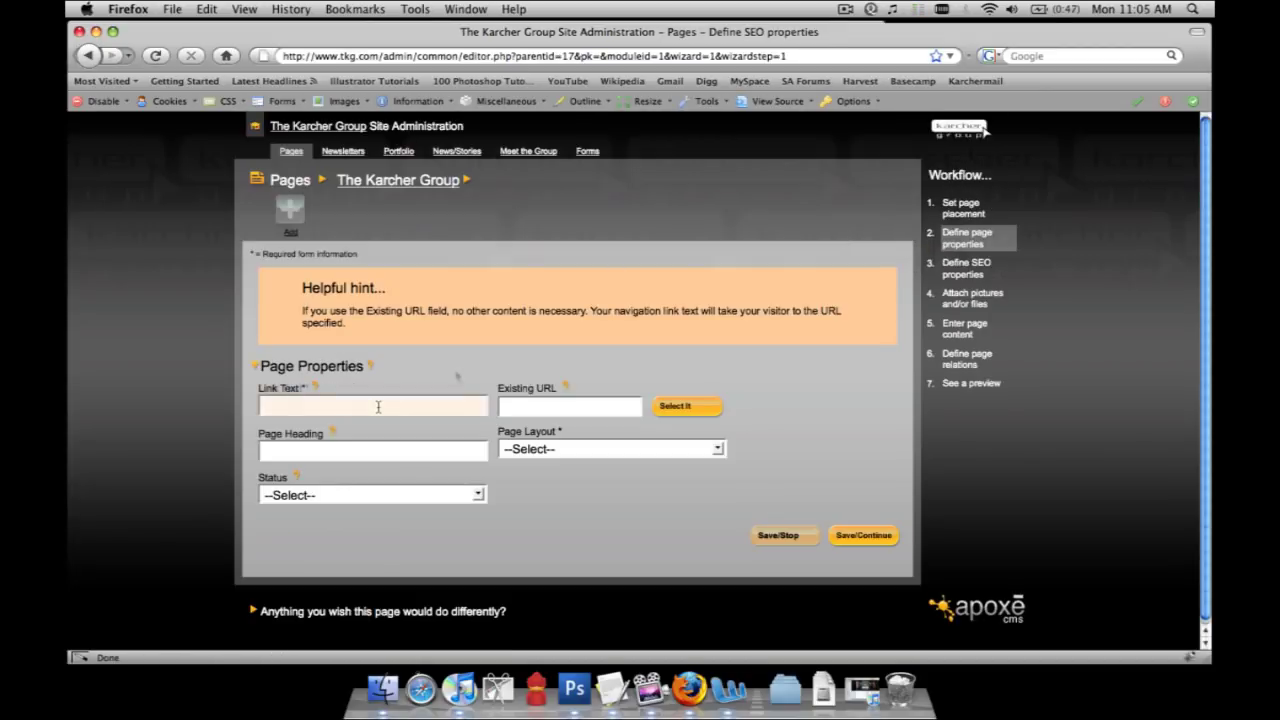
click(423, 404)
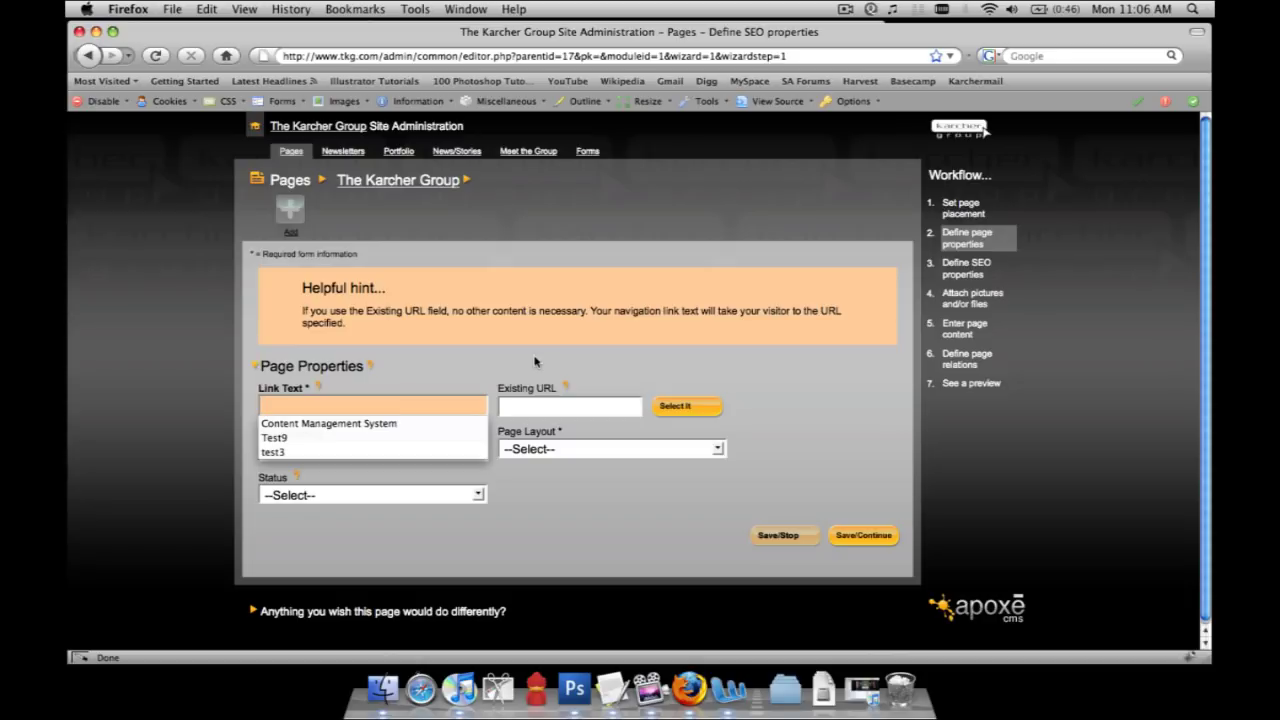
text(Content)
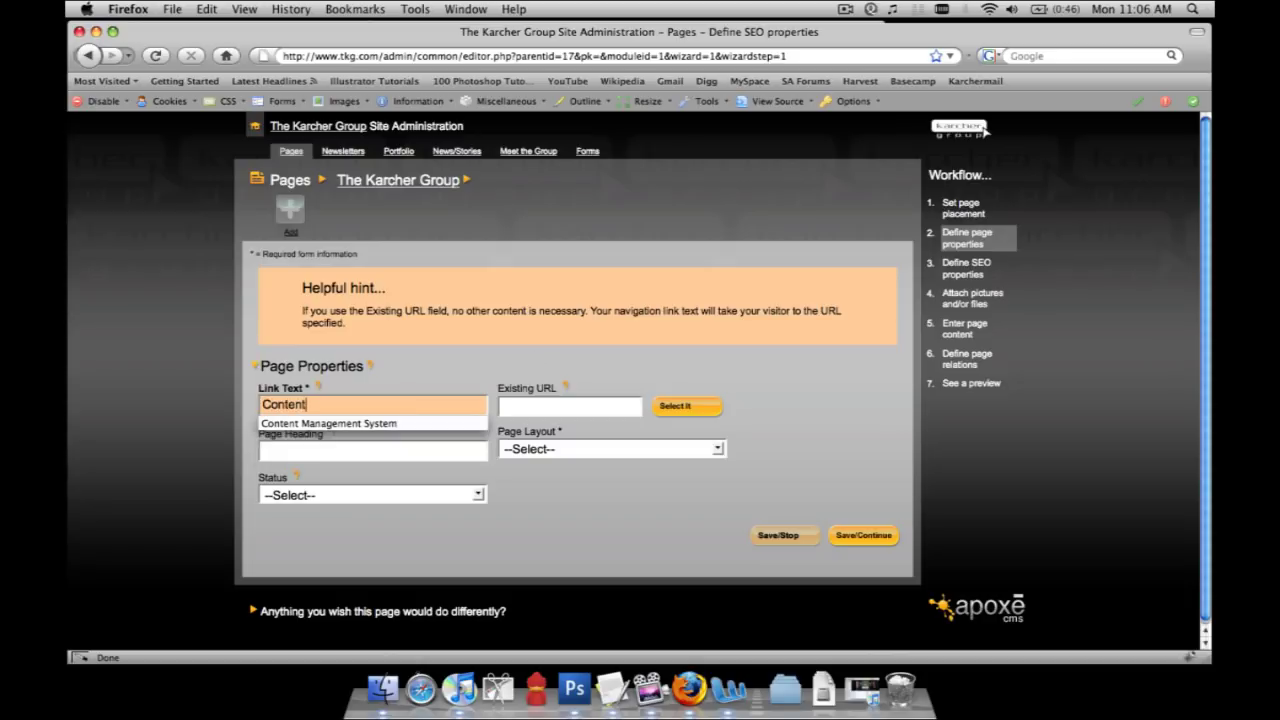
text( Management System)
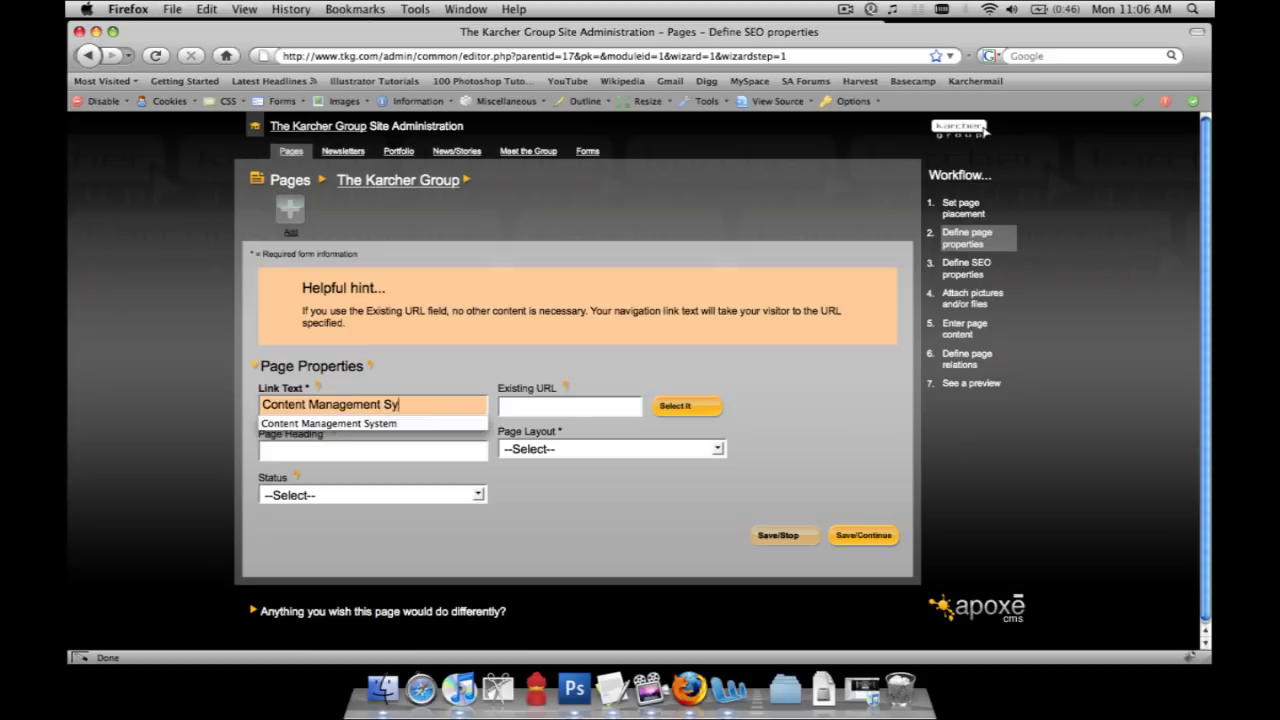
click(532, 414)
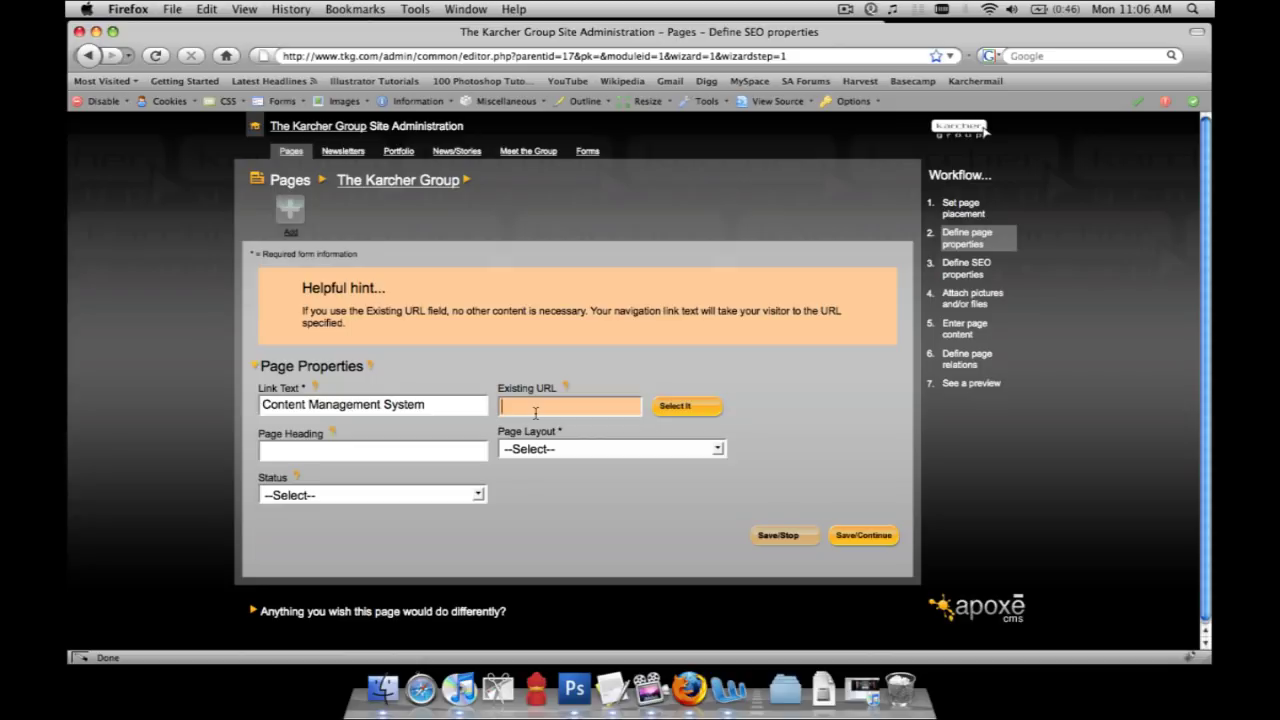
- Start the Page Heading with 'Apoxe' and accept the suggestion 'Apoxe Content Management System'
mouse_move(427, 453)
click(427, 453)
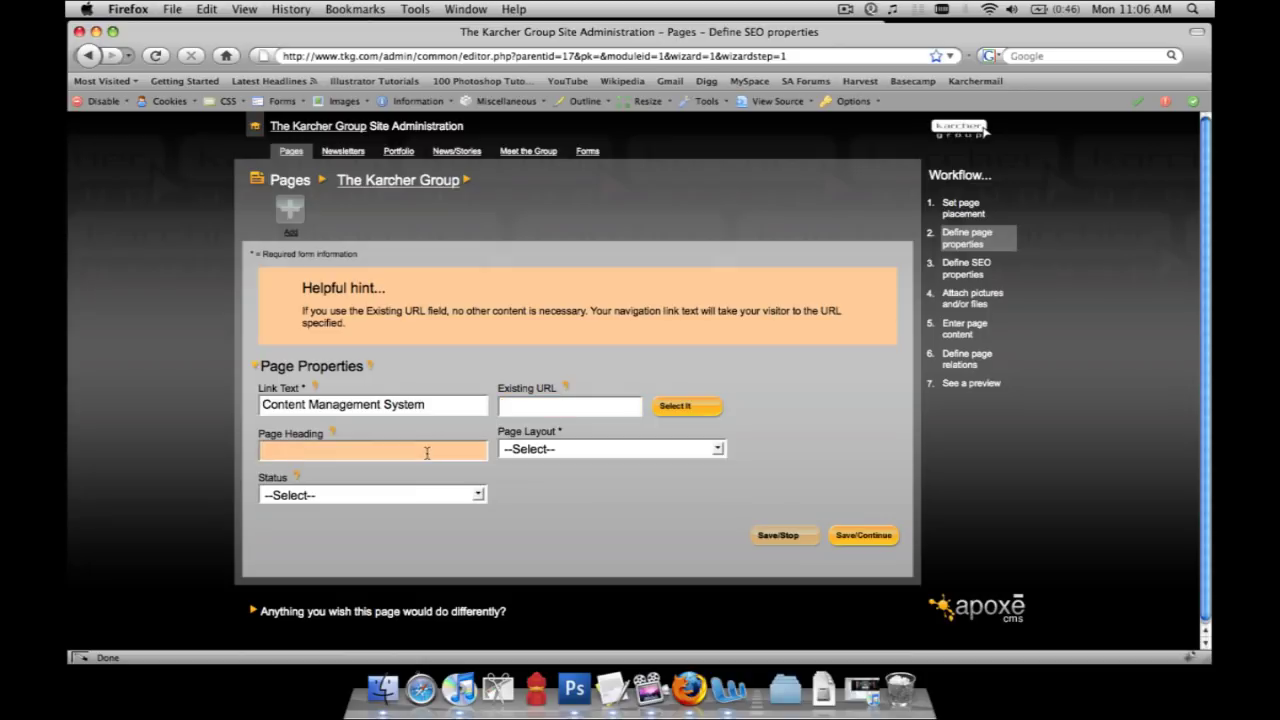
text(Apoxe)
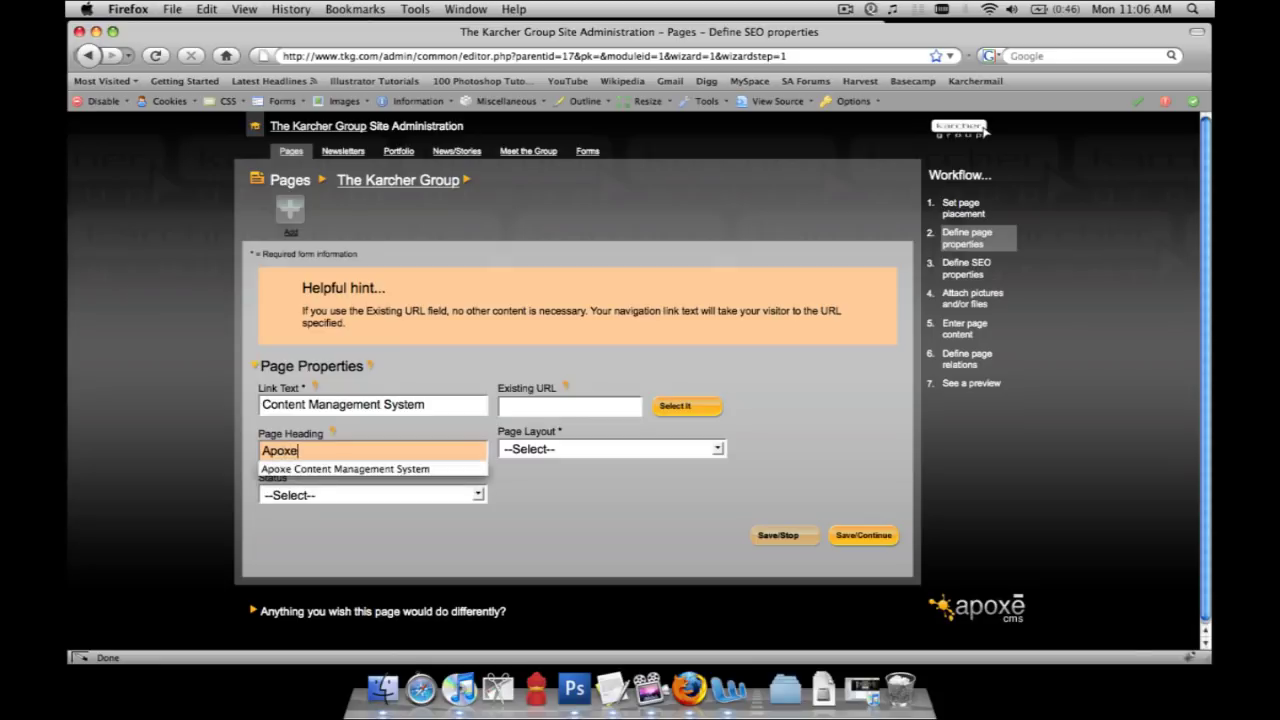
key(Down)
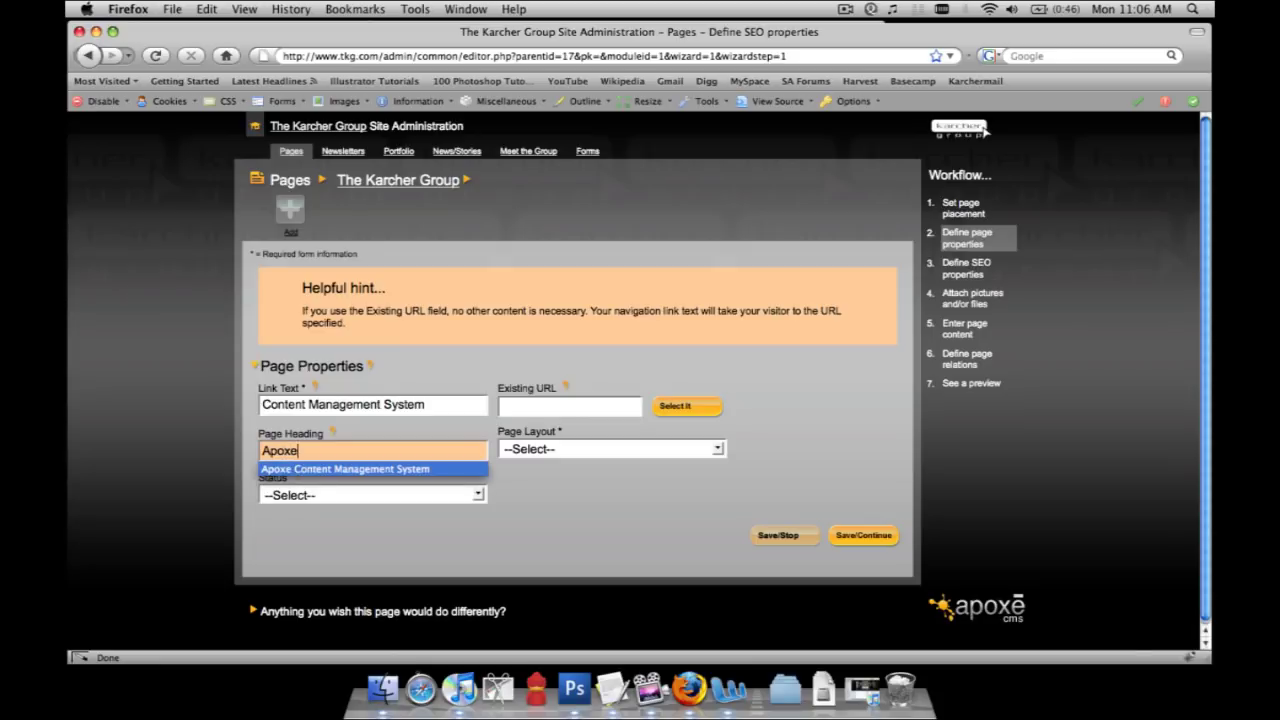
key(Return)
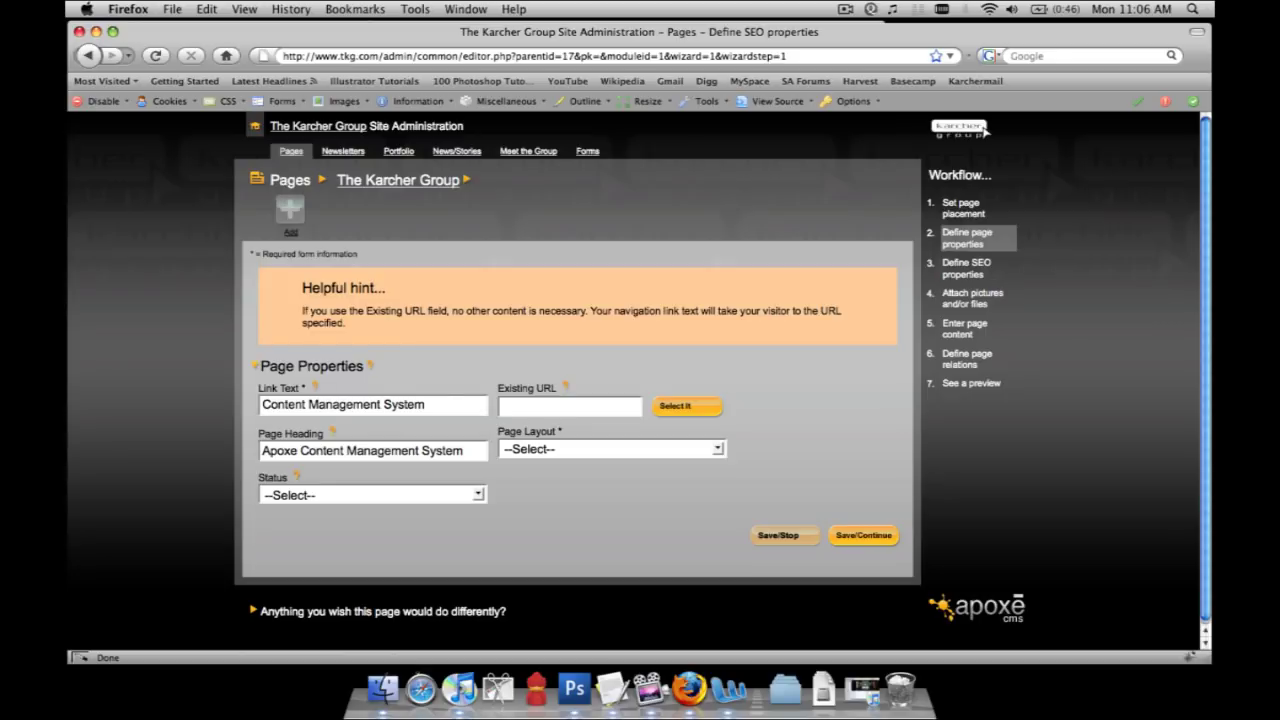
mouse_move(427, 447)
drag(468, 451, 266, 451)
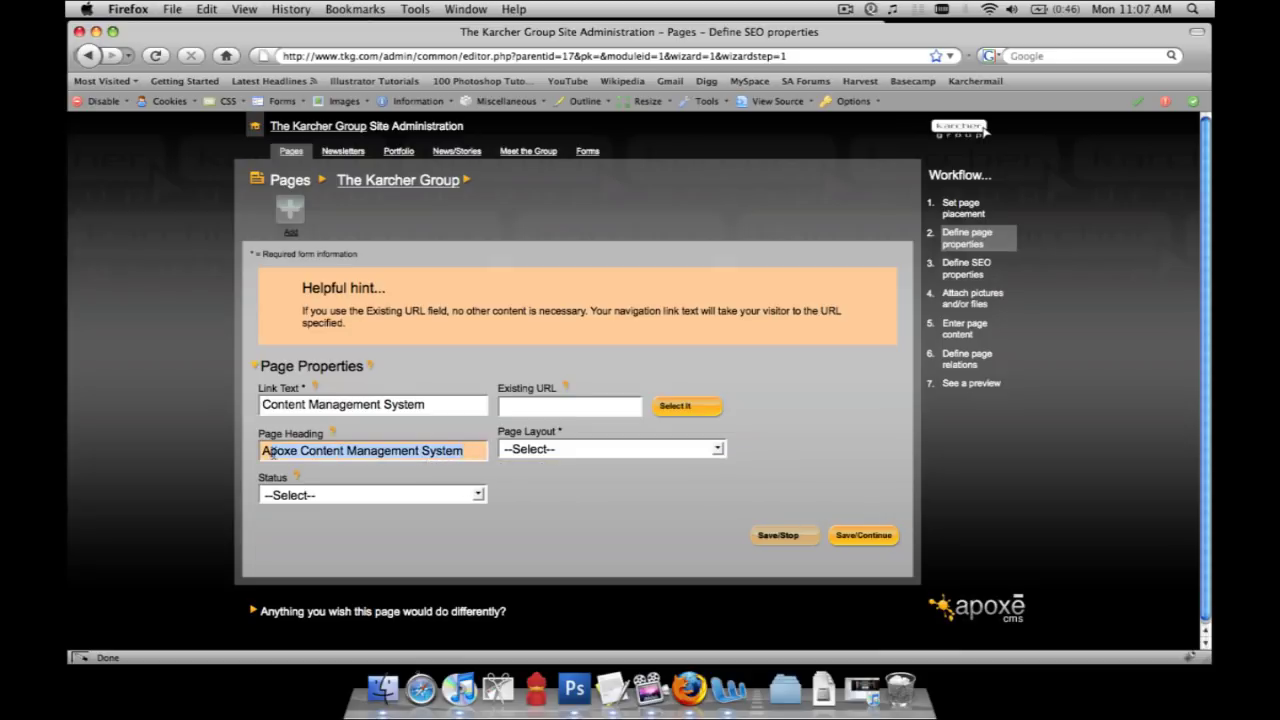
click(476, 451)
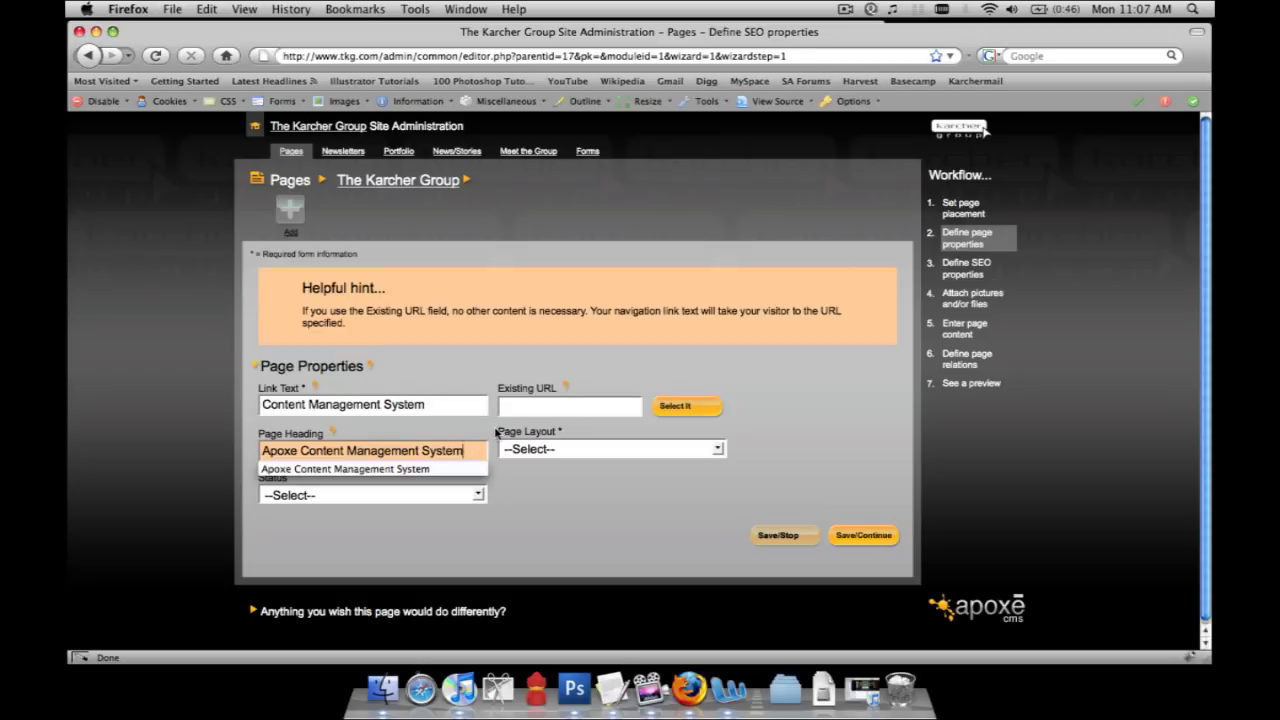
- Choose the General Content layout and Inactive status, then save the page properties
click(568, 451)
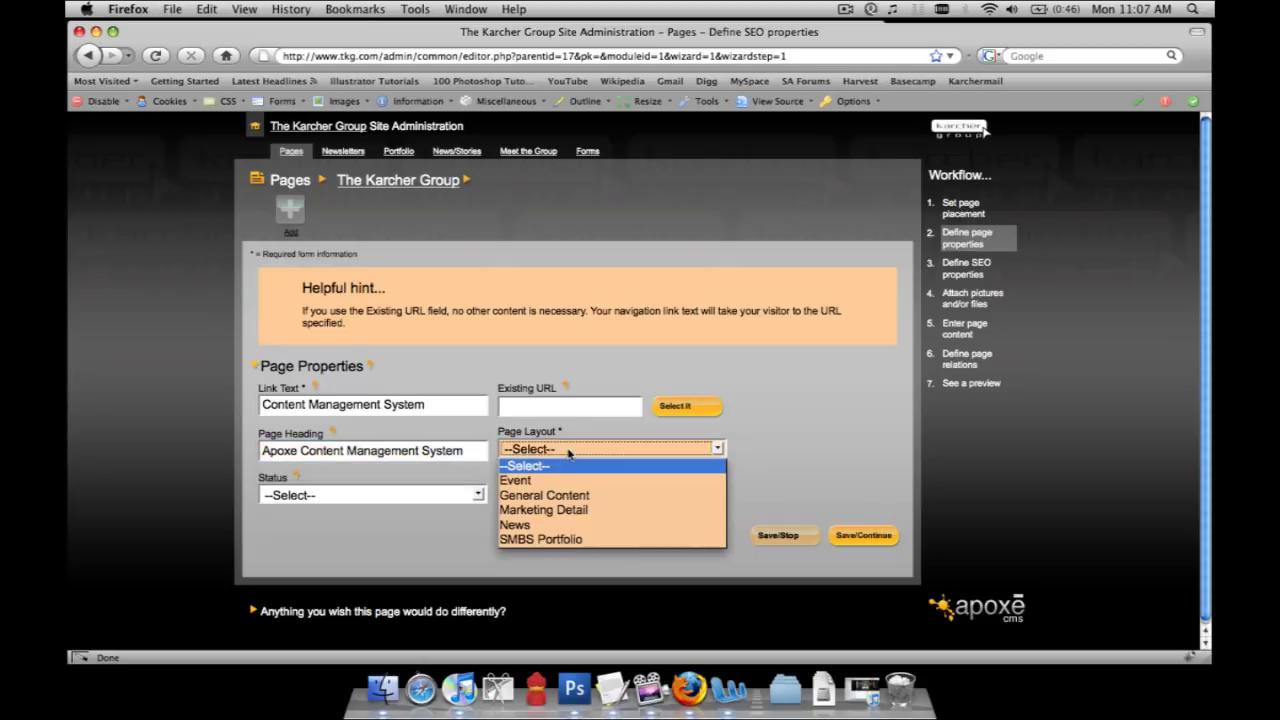
click(598, 497)
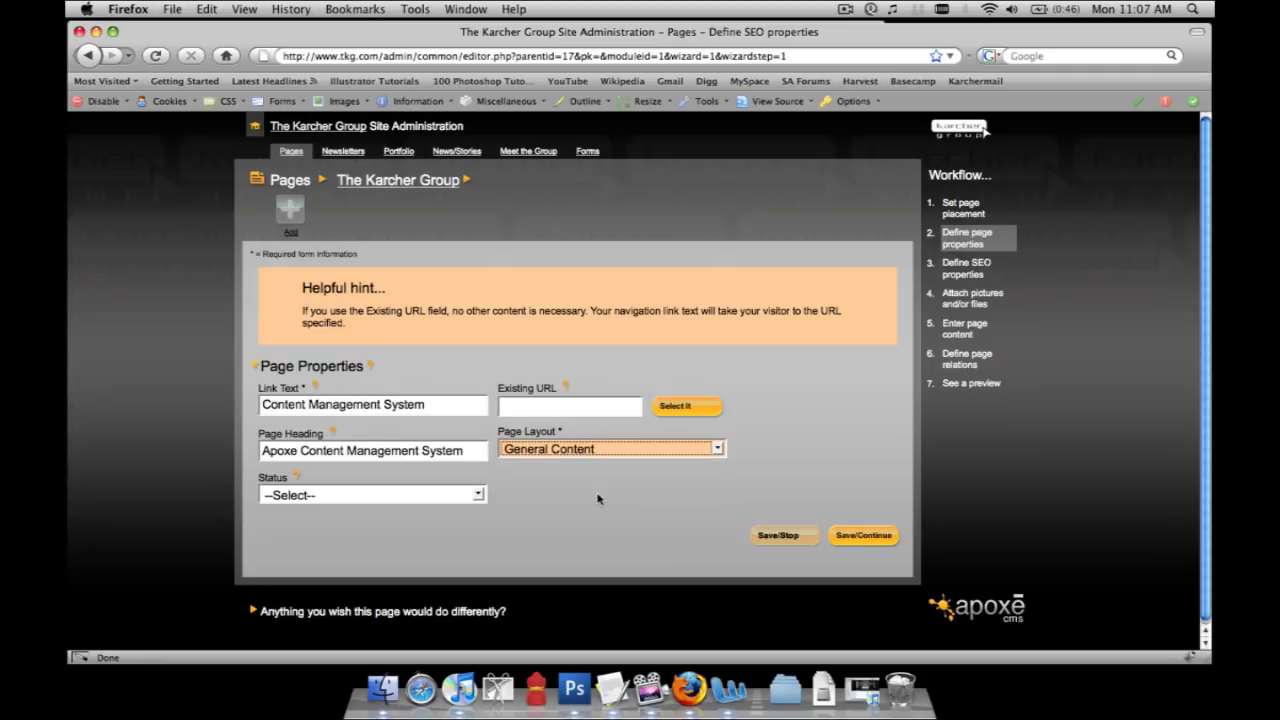
click(476, 500)
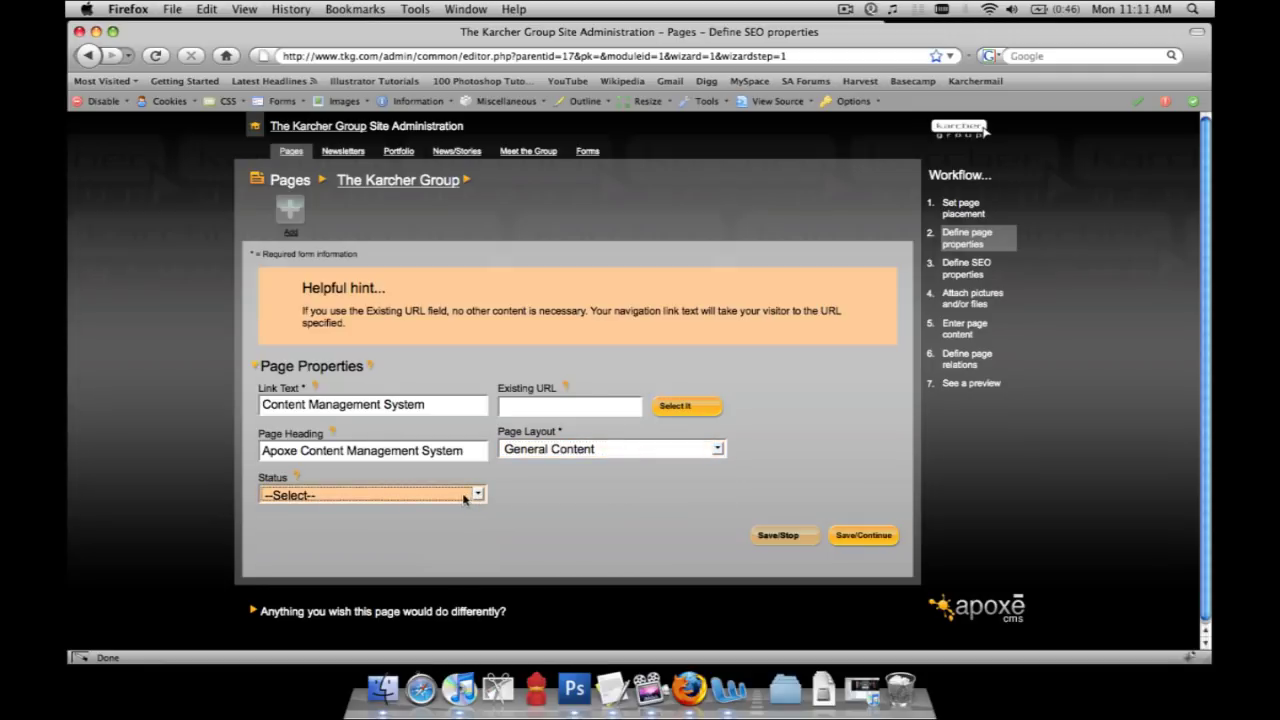
click(464, 498)
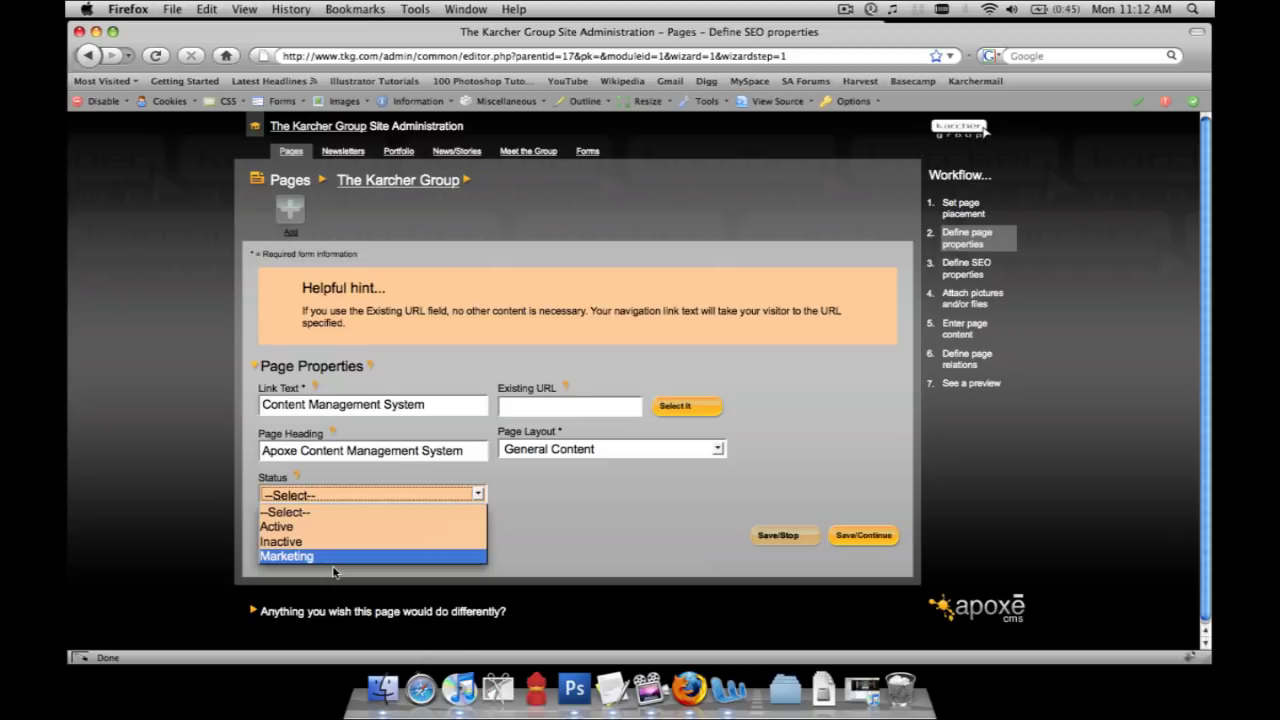
click(544, 513)
click(421, 505)
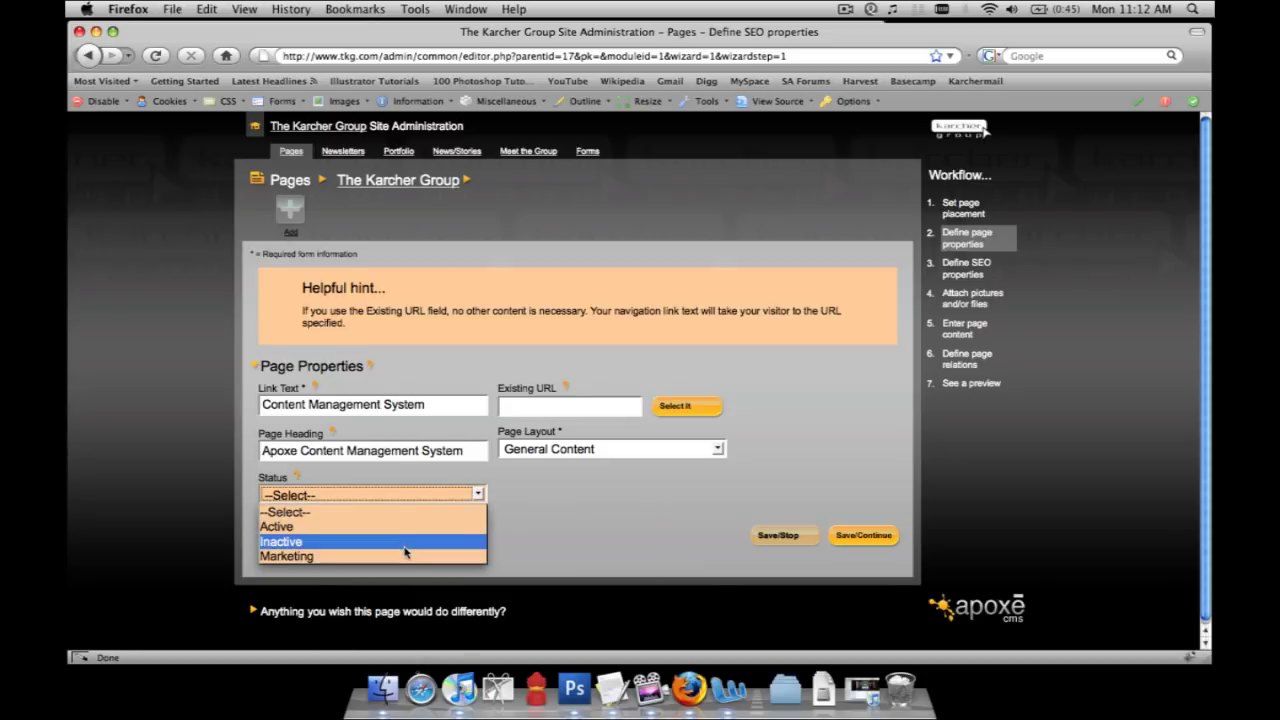
click(405, 545)
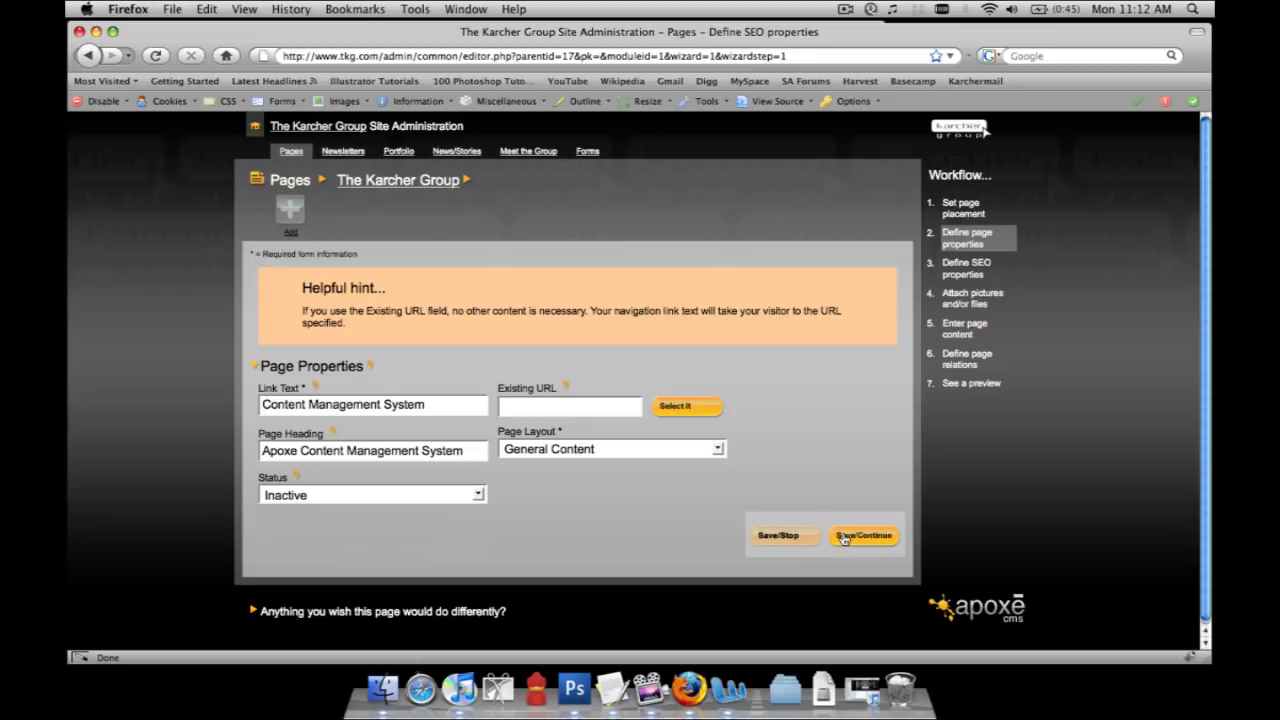
click(843, 537)
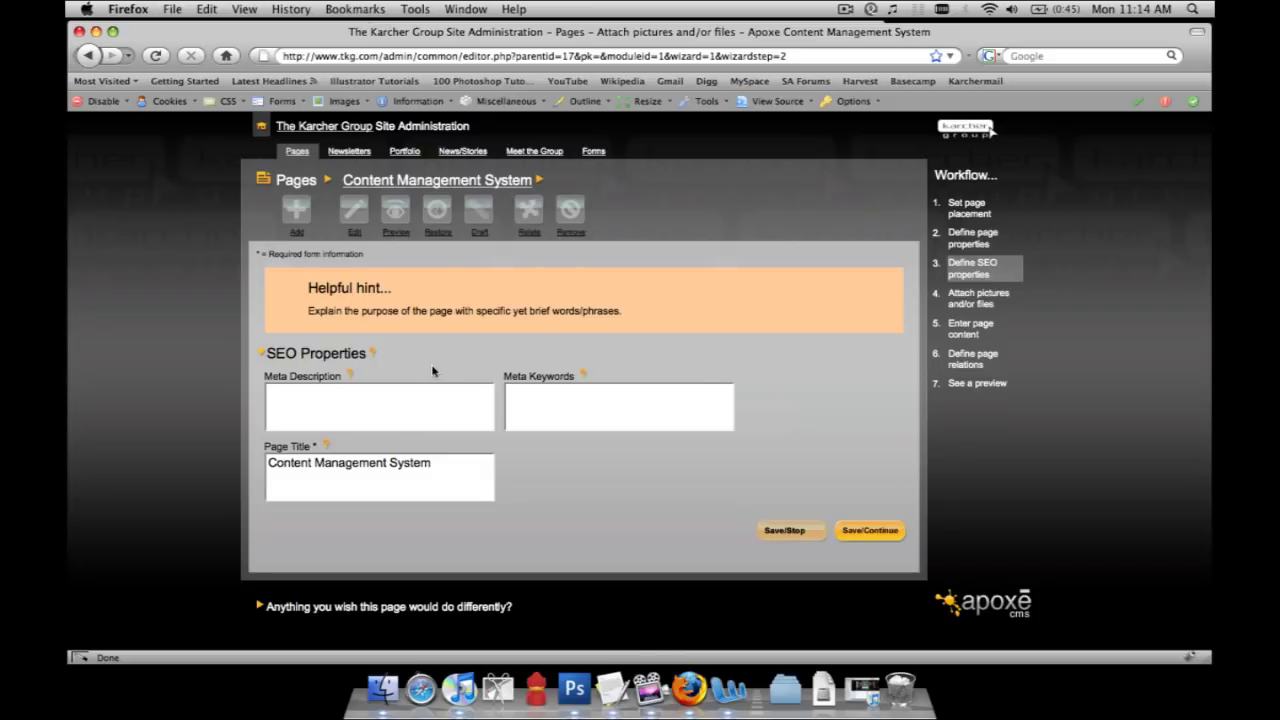
- Copy the meta description text from the storyboard document for the SEO form
mouse_move(433, 370)
click(391, 408)
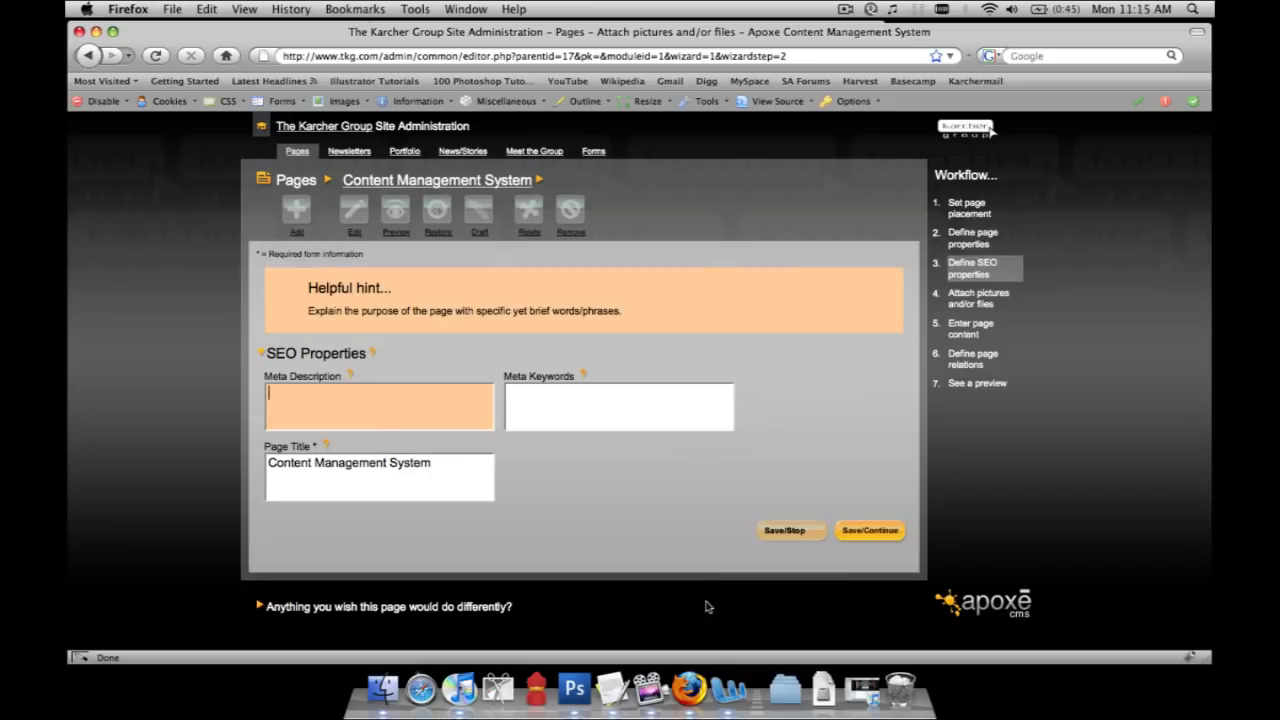
click(726, 688)
scroll(420, 332, up, 10)
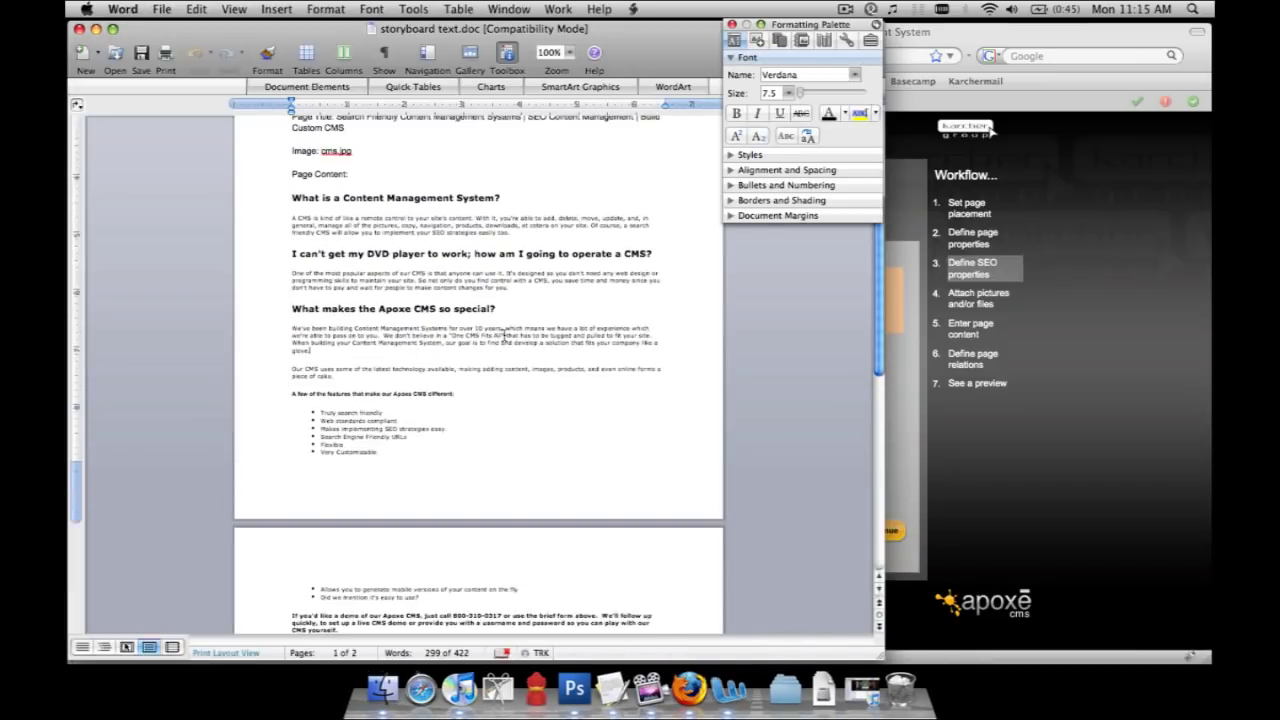
drag(414, 298, 364, 274)
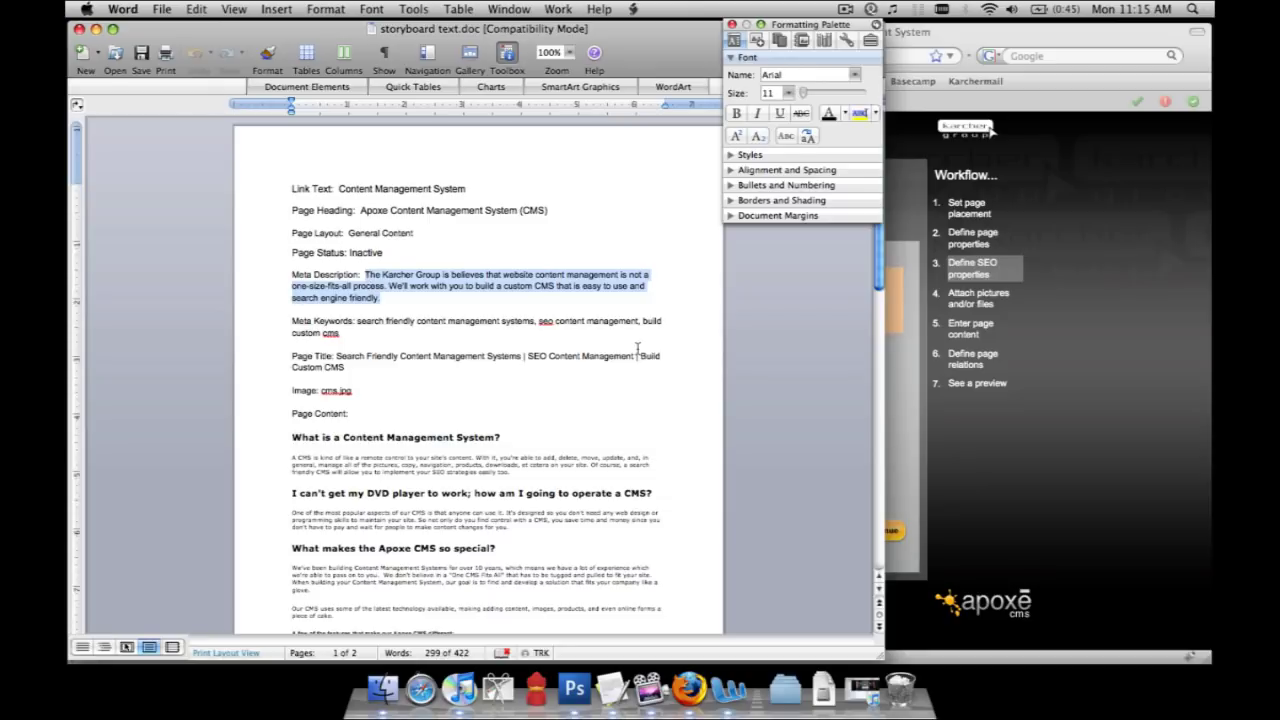
click(1132, 449)
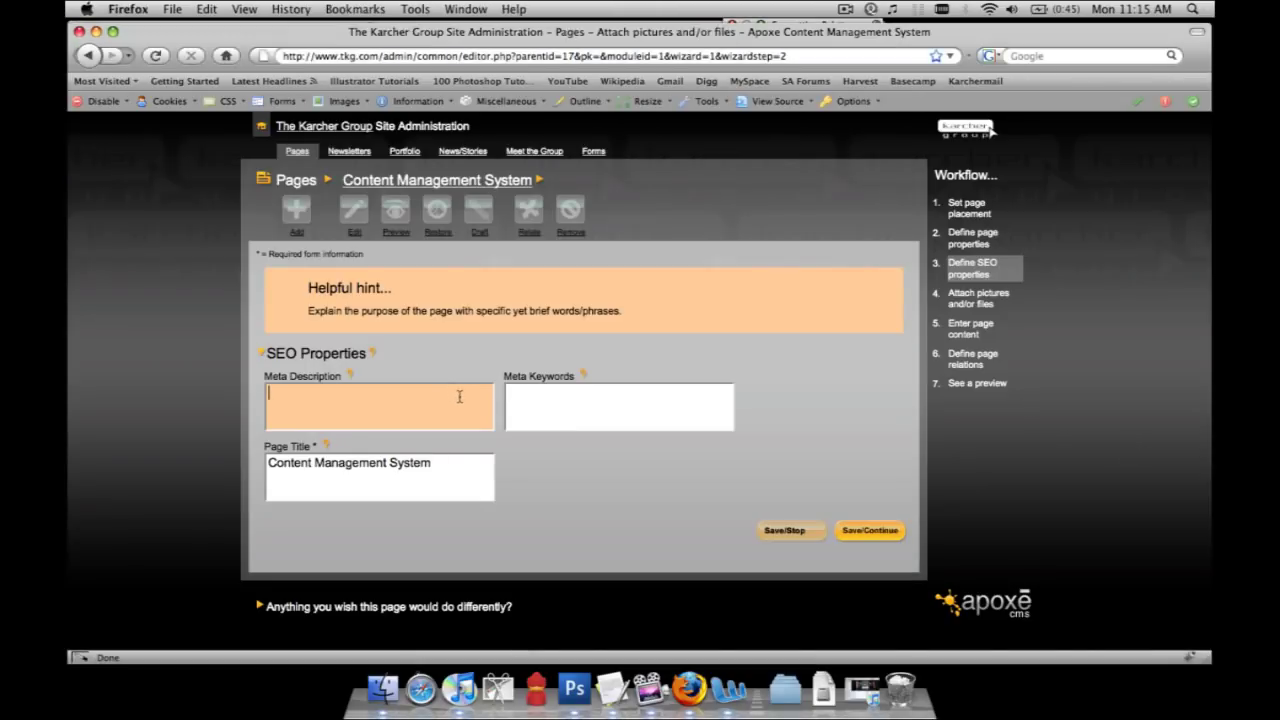
- Paste the meta description, then paste the storyboard's keywords into Meta Keywords
key(super+v)
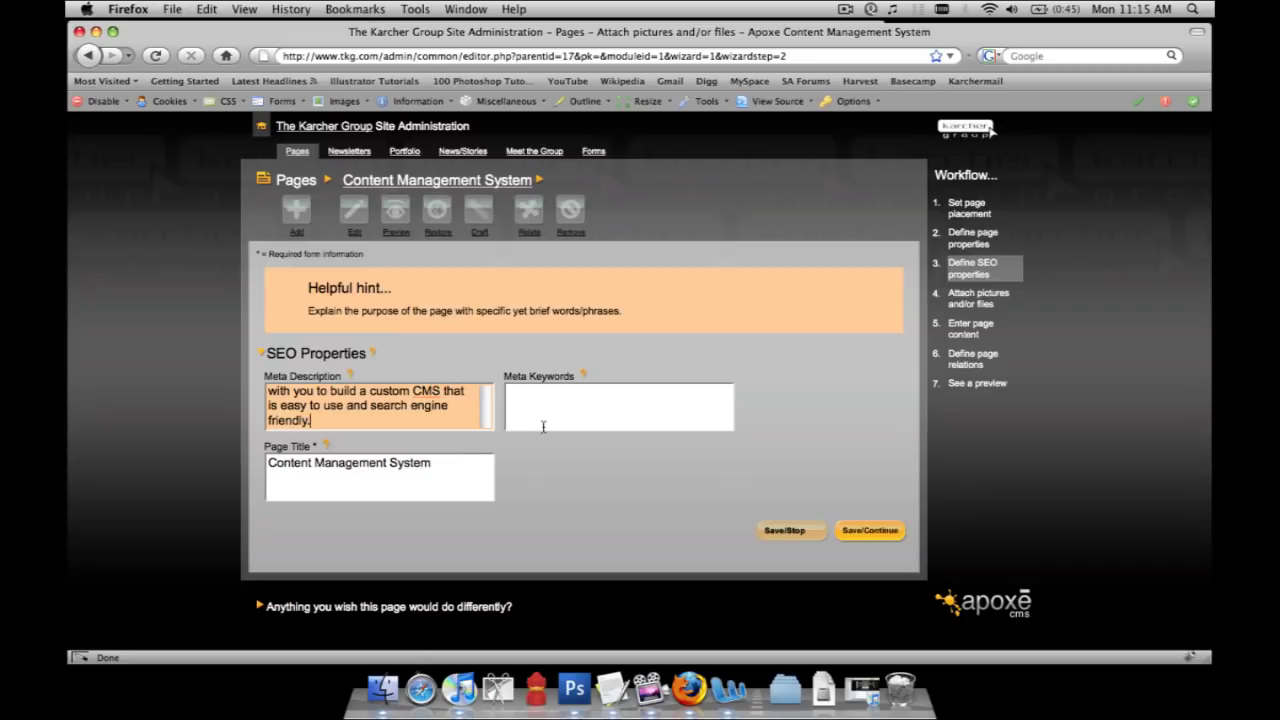
click(560, 421)
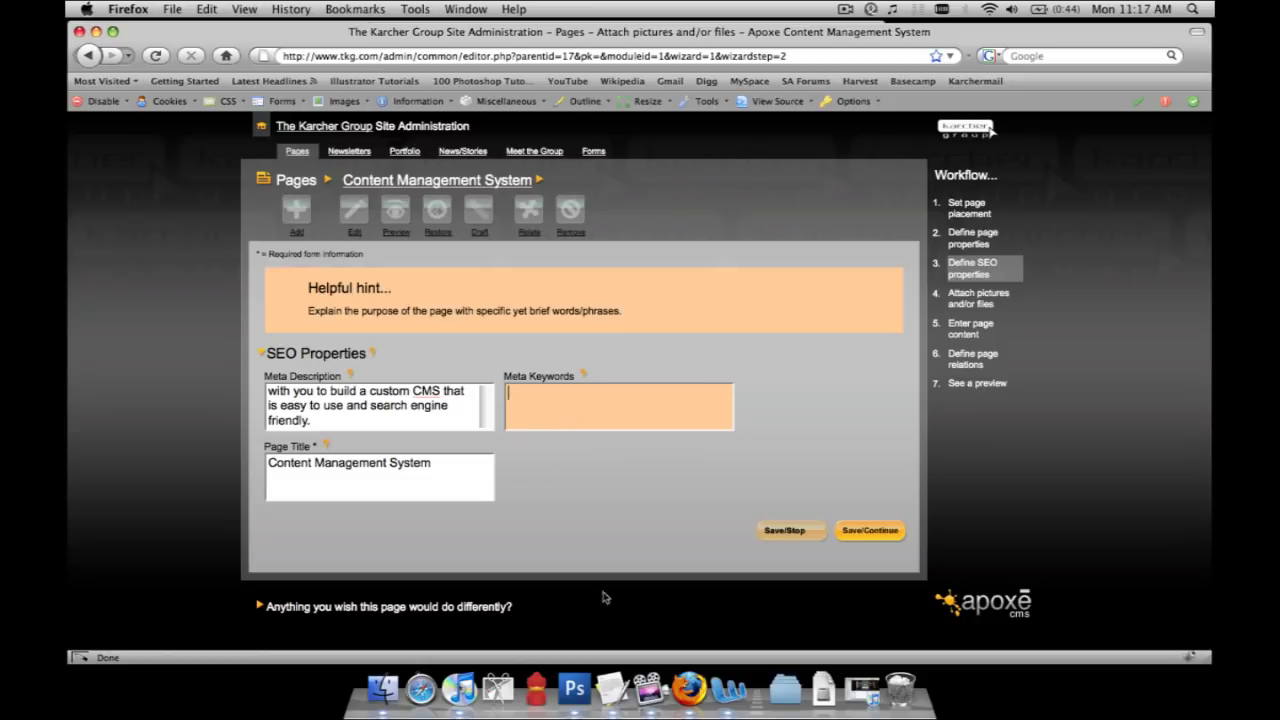
click(778, 686)
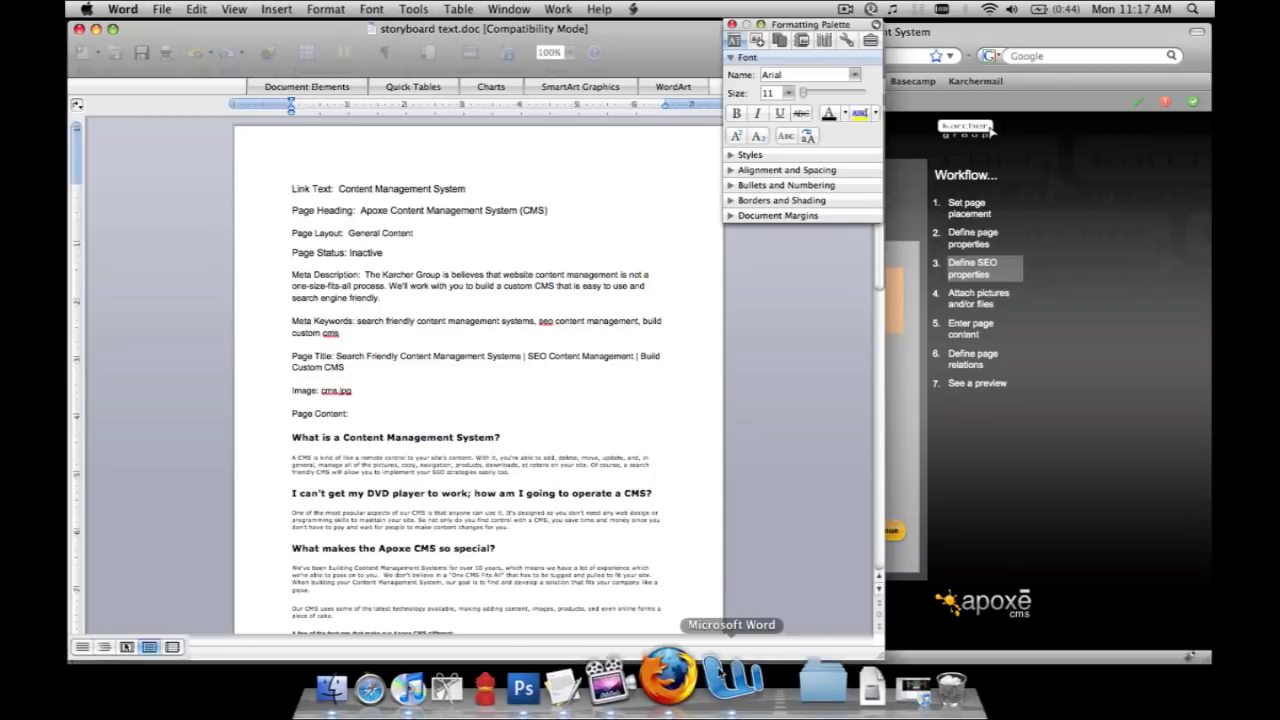
drag(363, 339, 358, 322)
key(super+c)
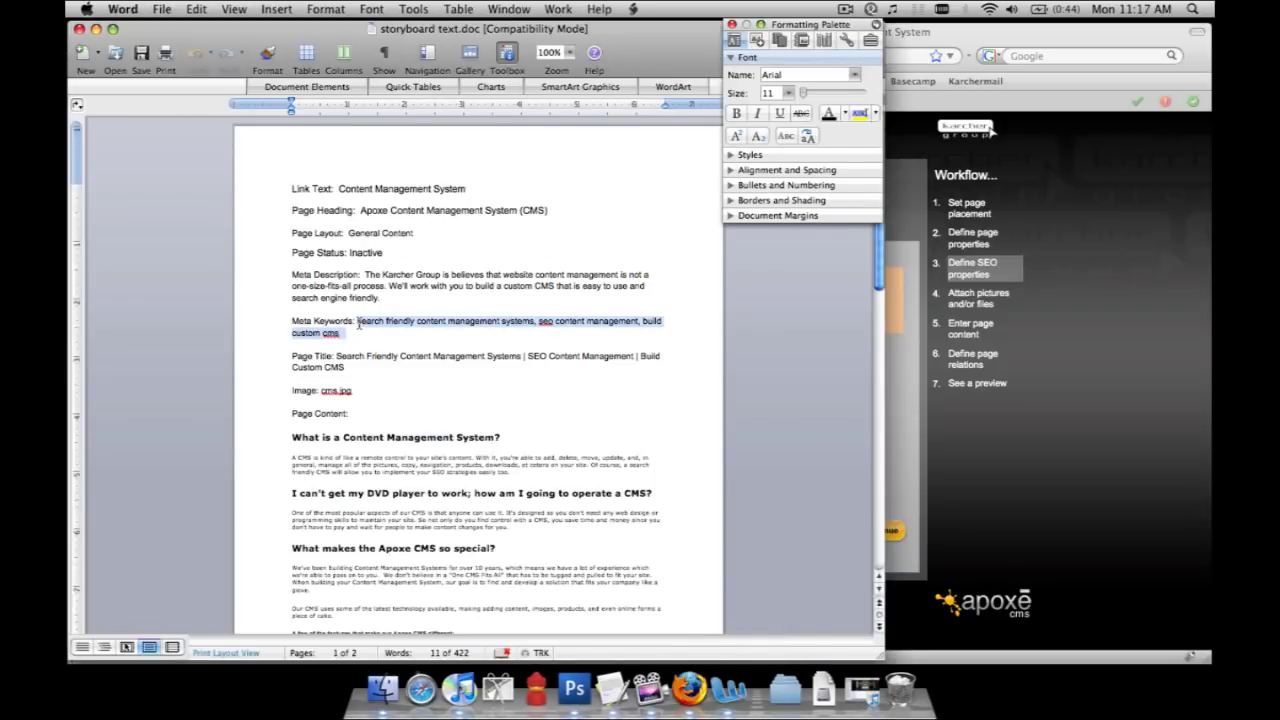
click(908, 350)
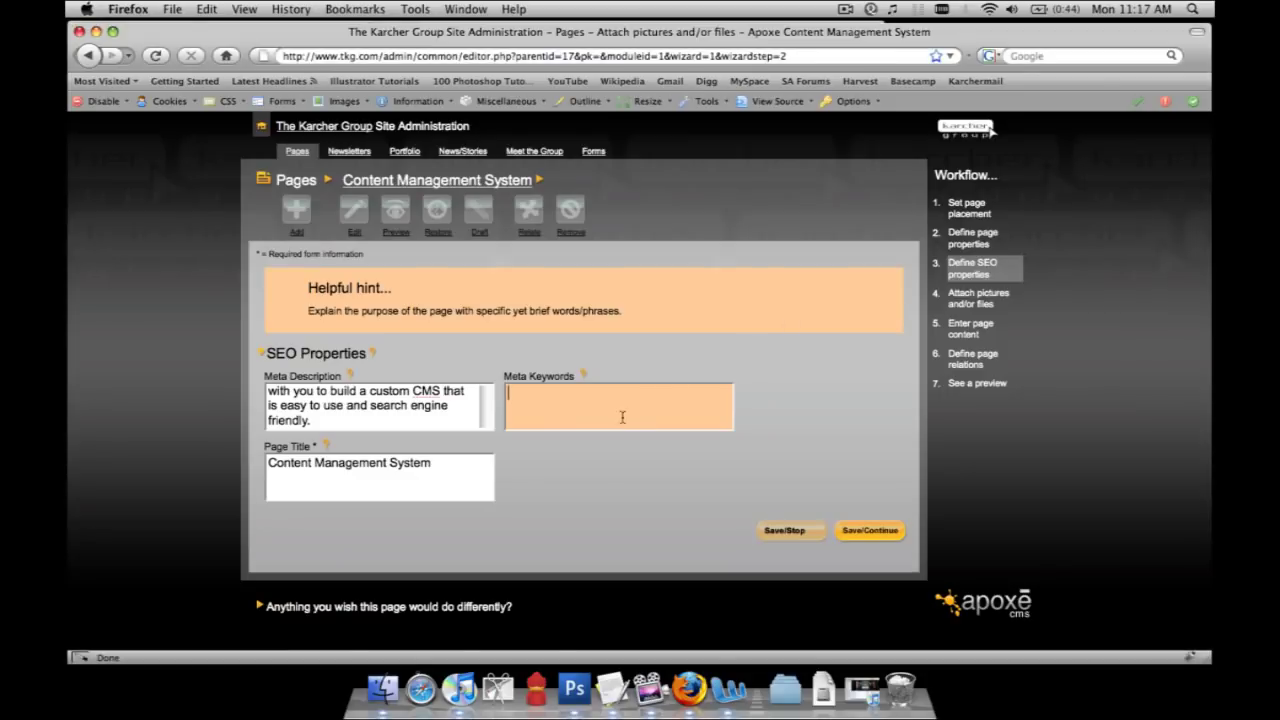
key(super+v)
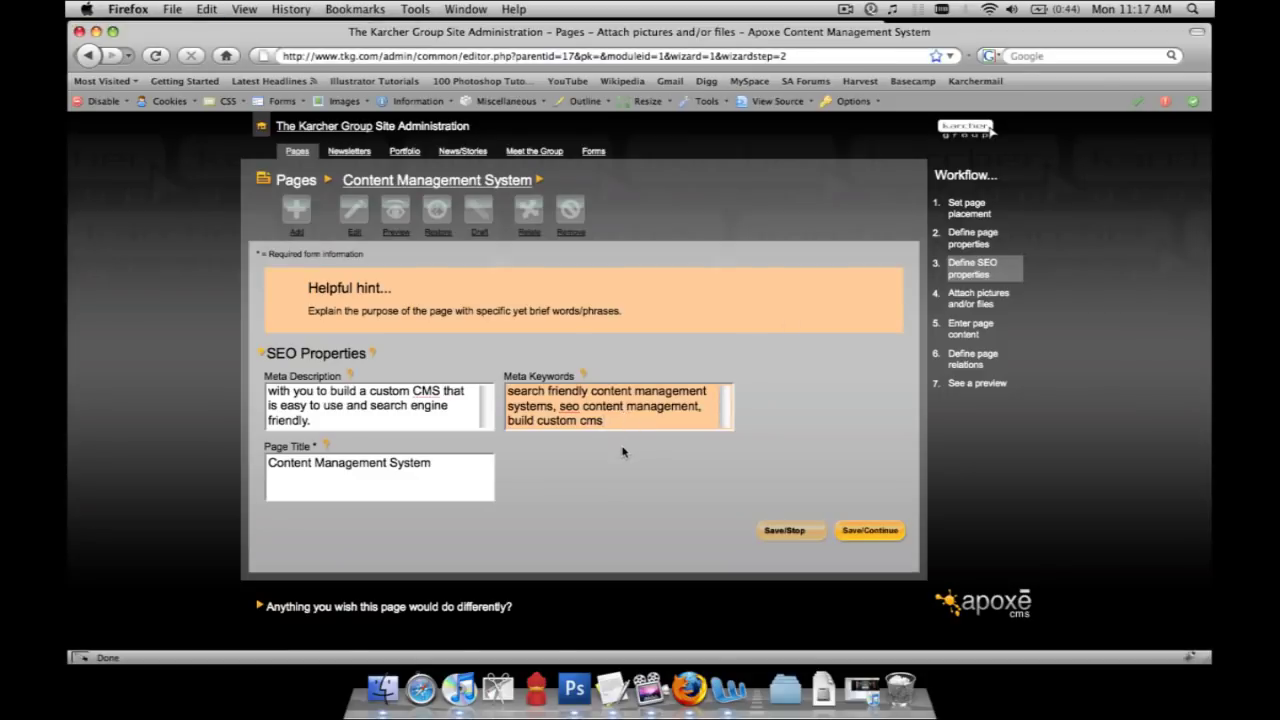
- Replace the Page Title with the storyboard's SEO title and save the SEO properties
triple_click(376, 459)
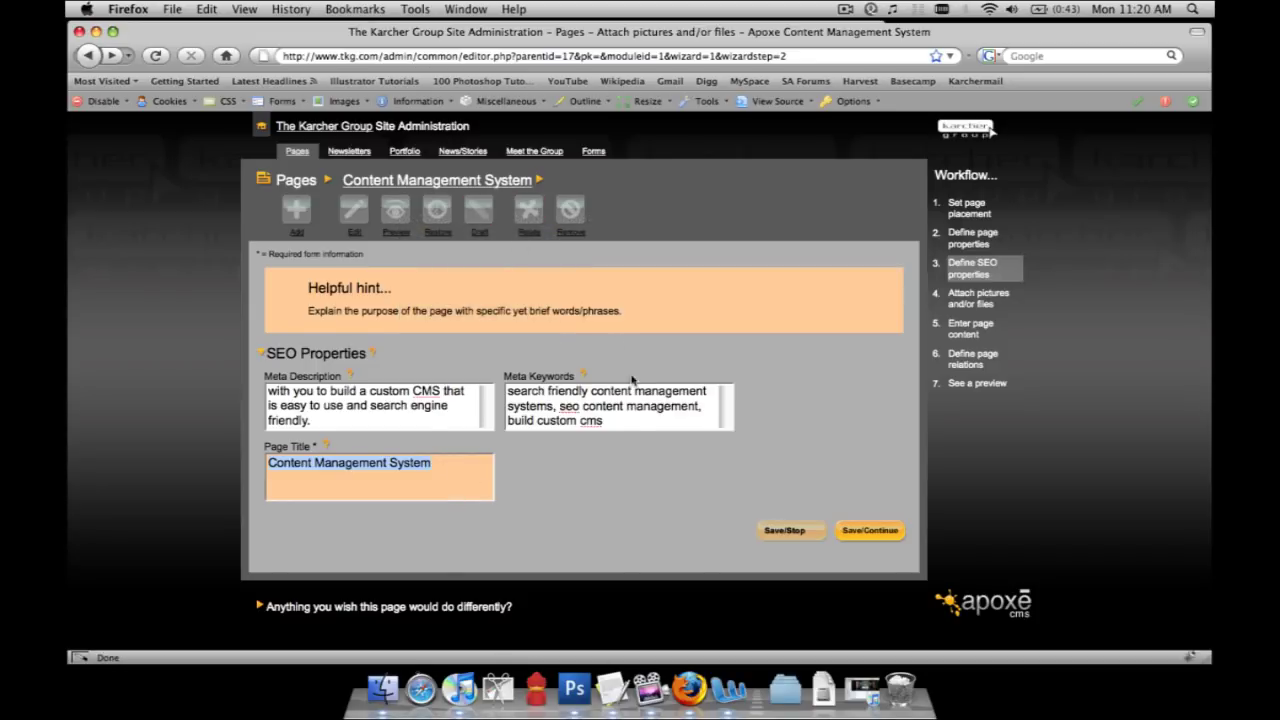
click(727, 680)
drag(358, 368, 331, 357)
key(super+c)
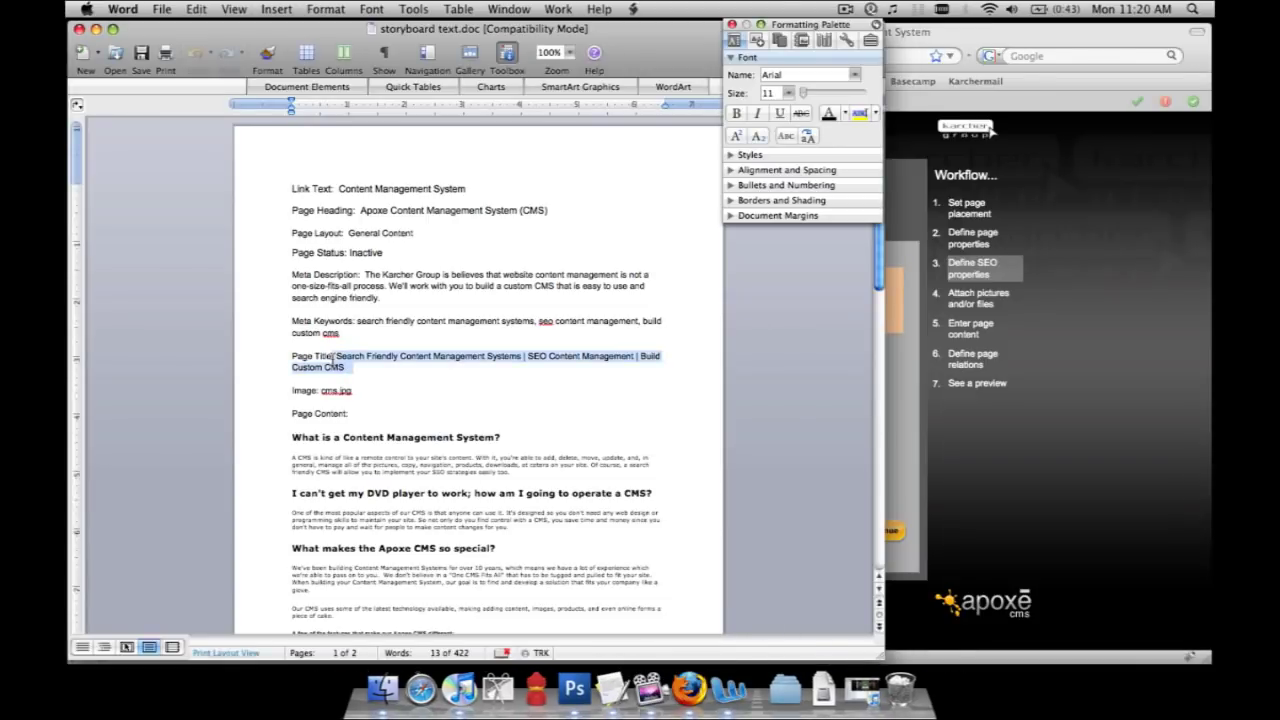
key(super+Tab)
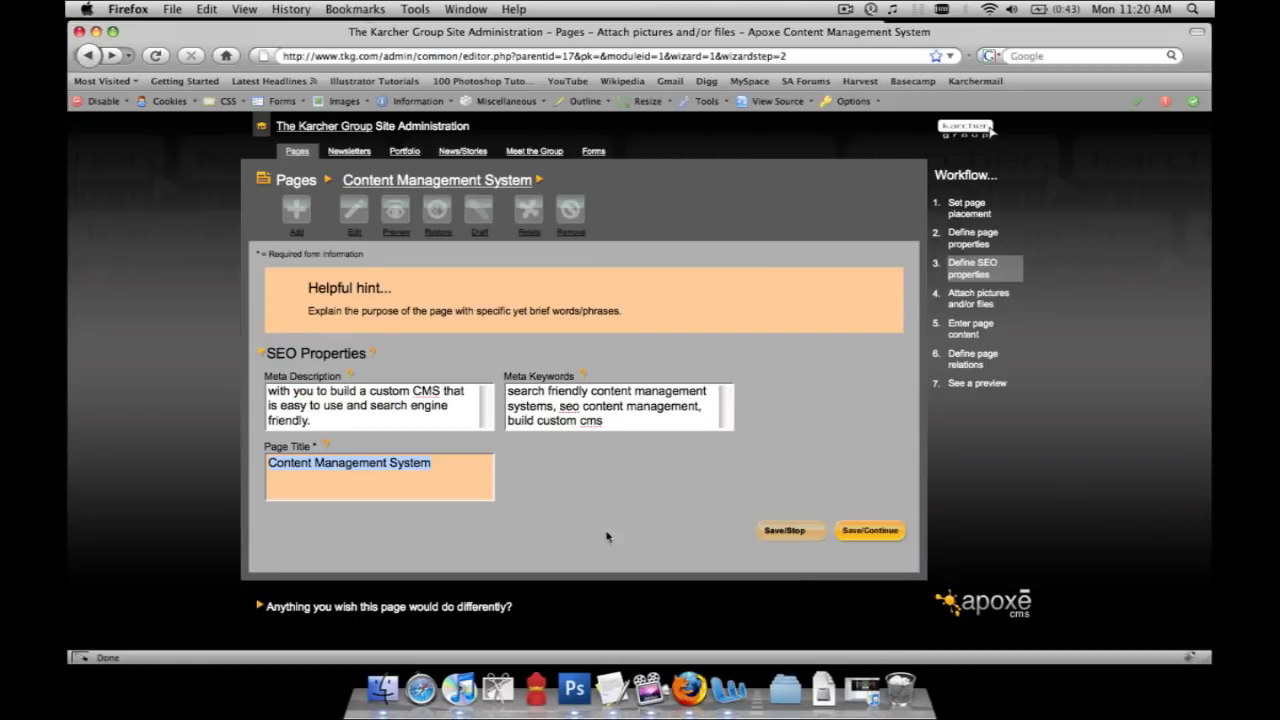
key(super+v)
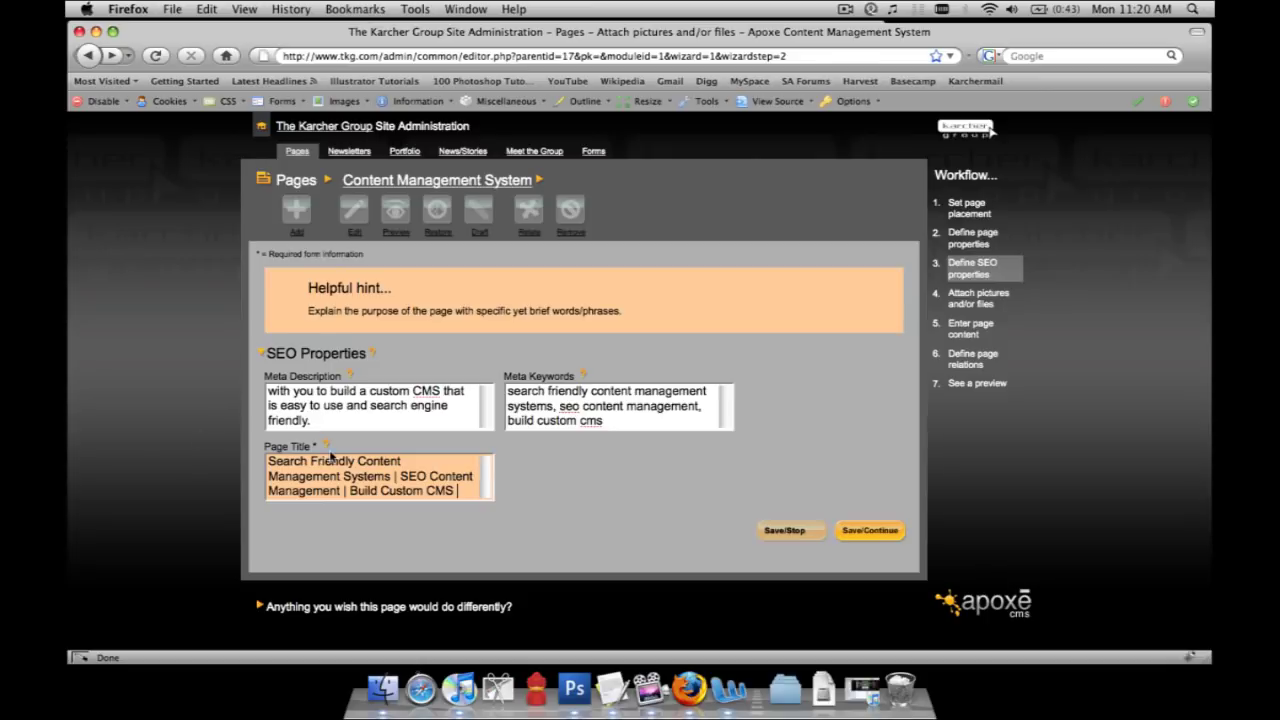
click(871, 531)
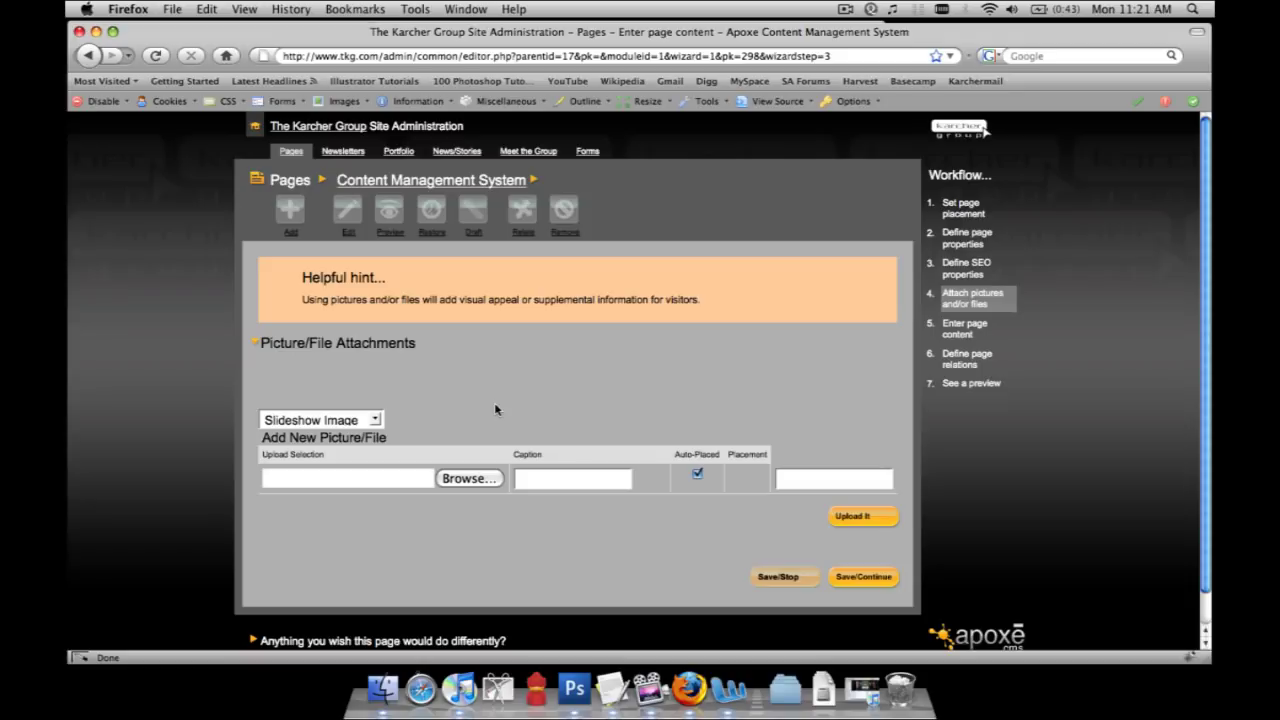
- Upload cms.jpg from the ApoxeDemo folder as a Custom Header picture and continue
click(378, 430)
click(366, 484)
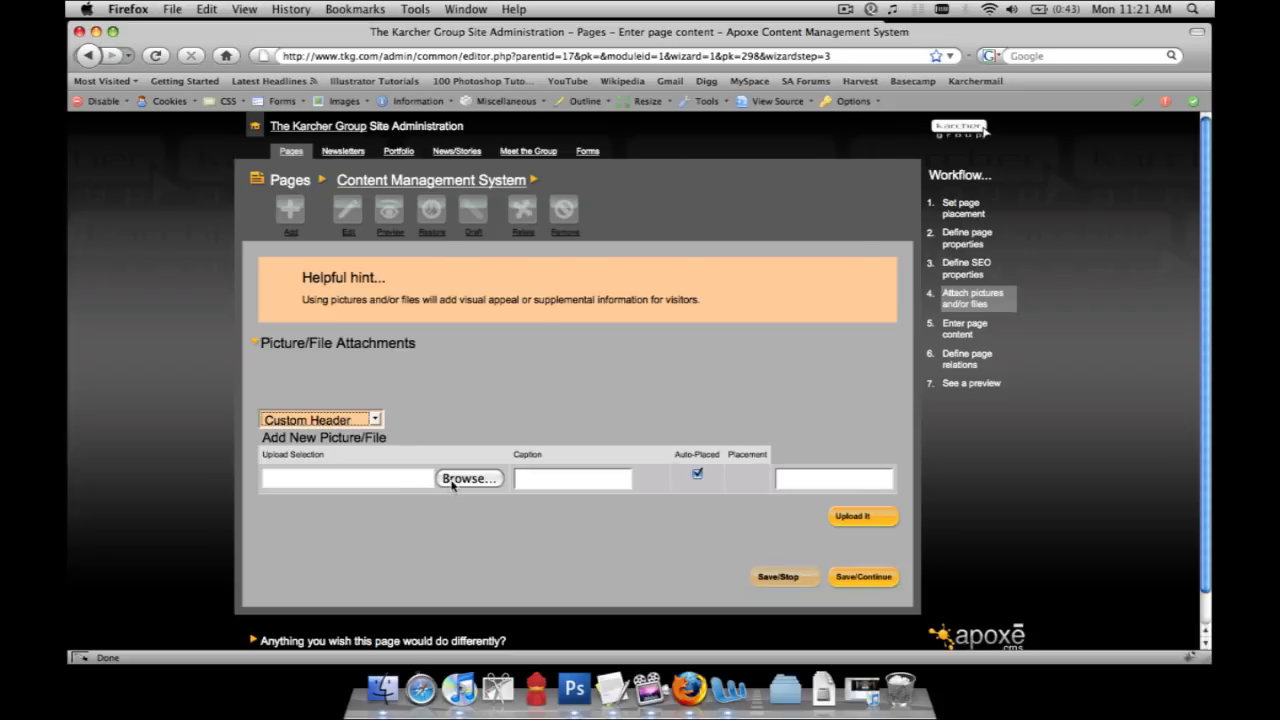
click(453, 479)
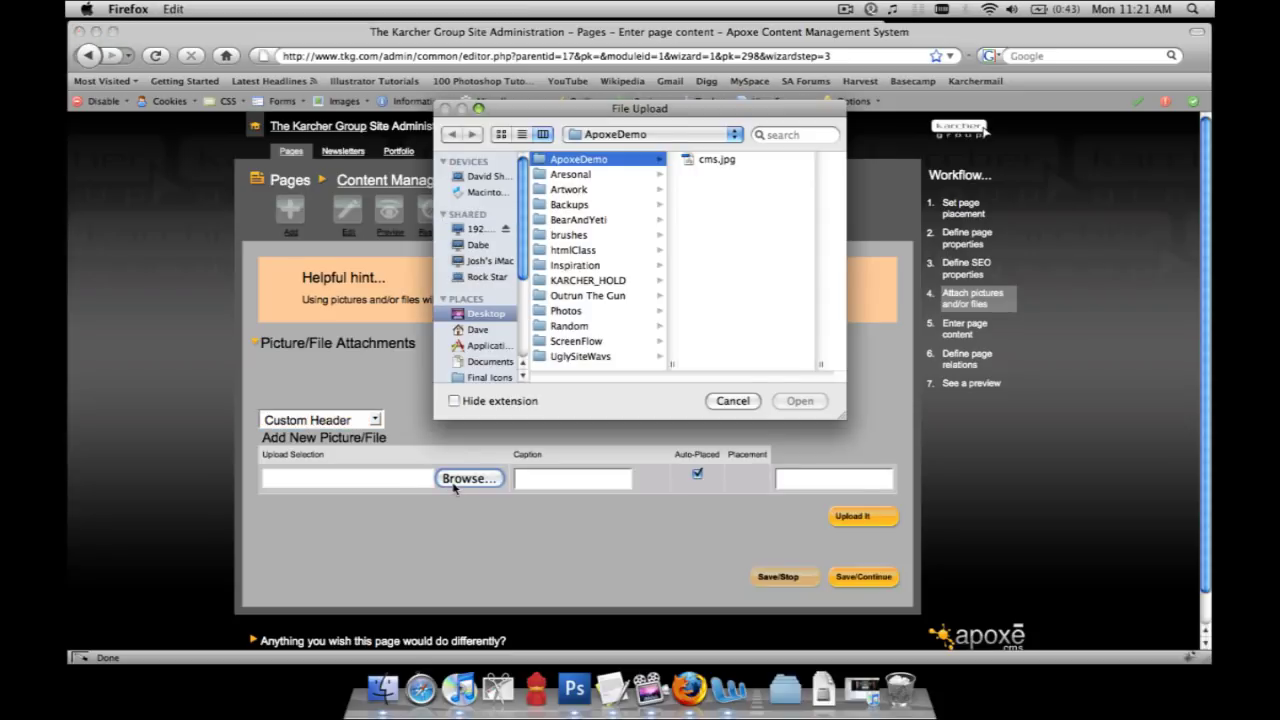
click(720, 160)
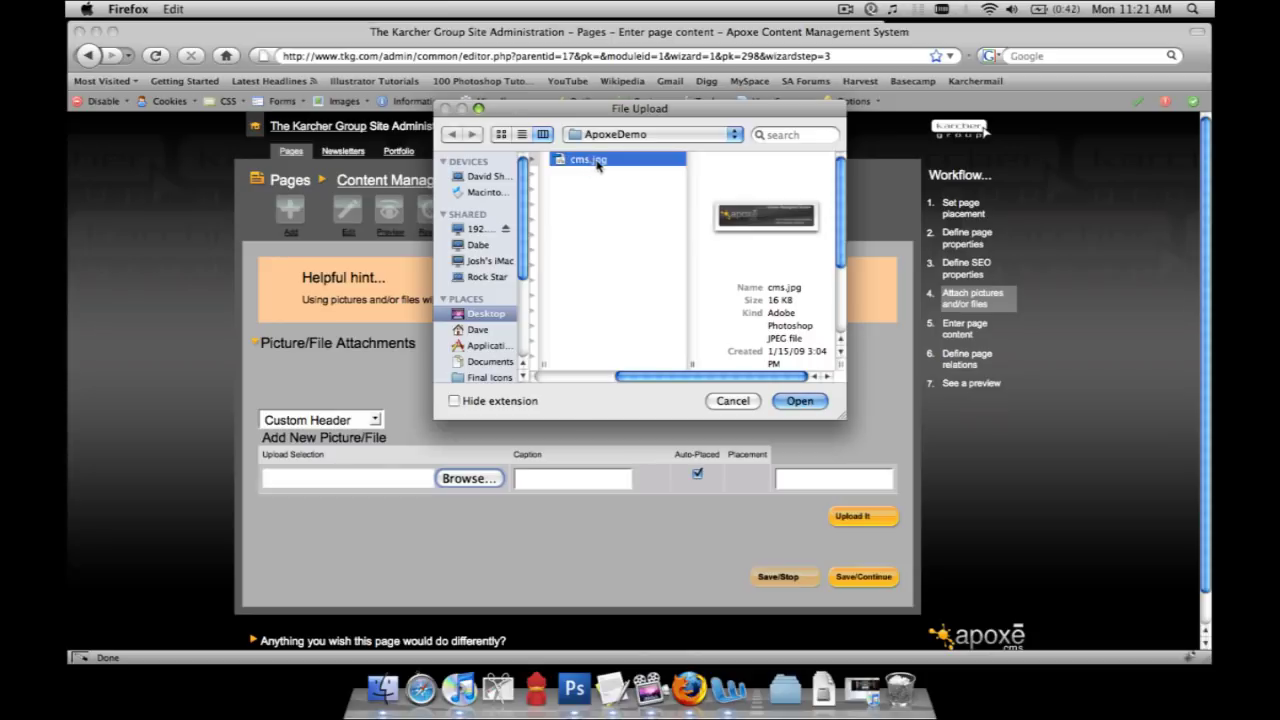
click(799, 400)
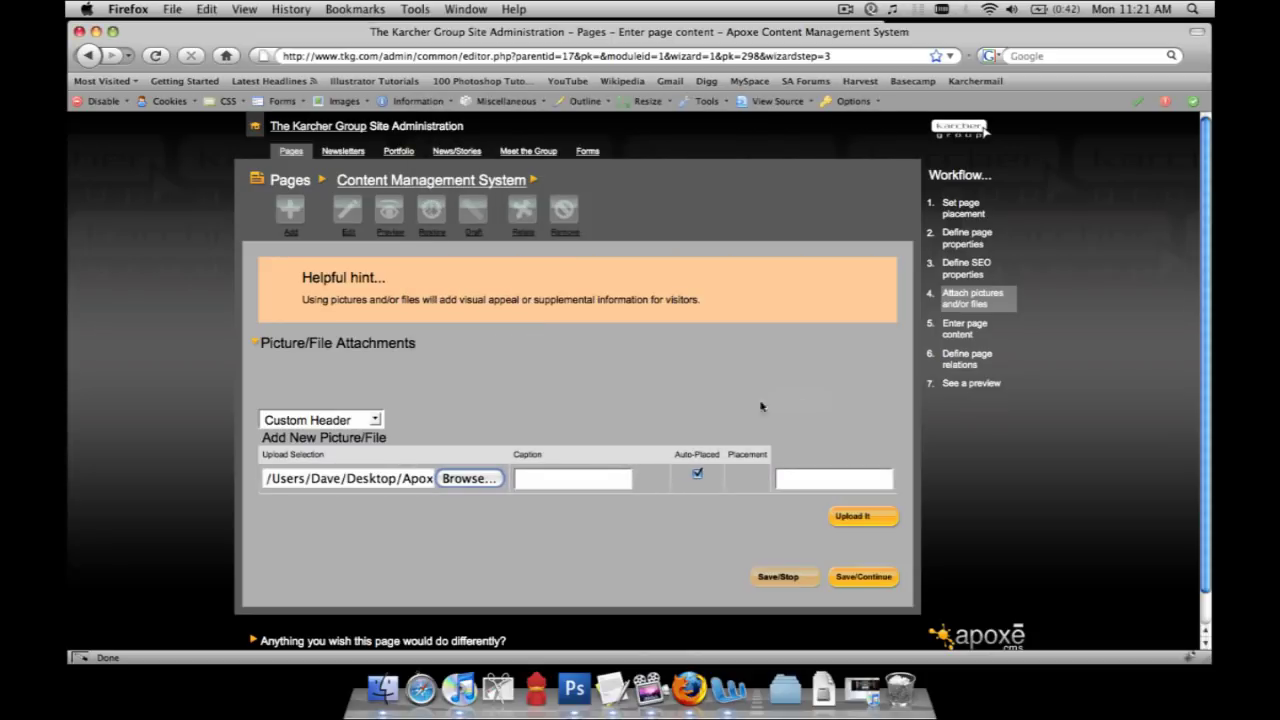
click(375, 421)
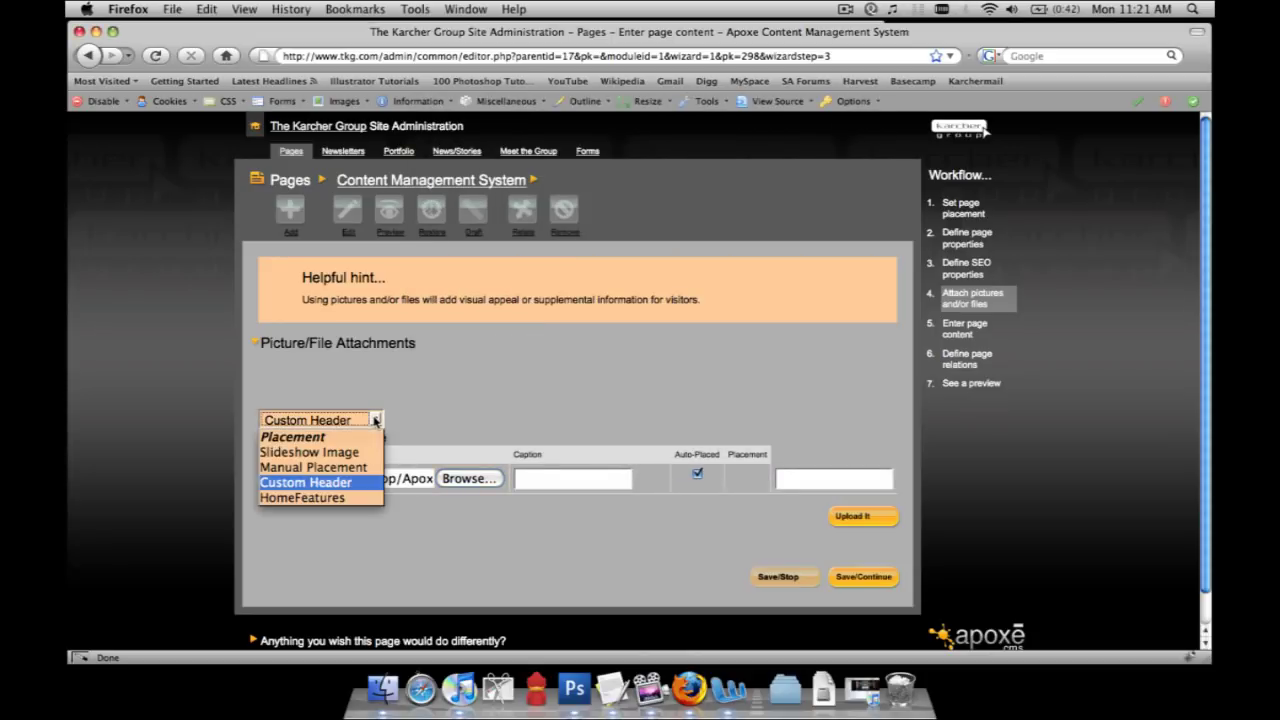
click(359, 488)
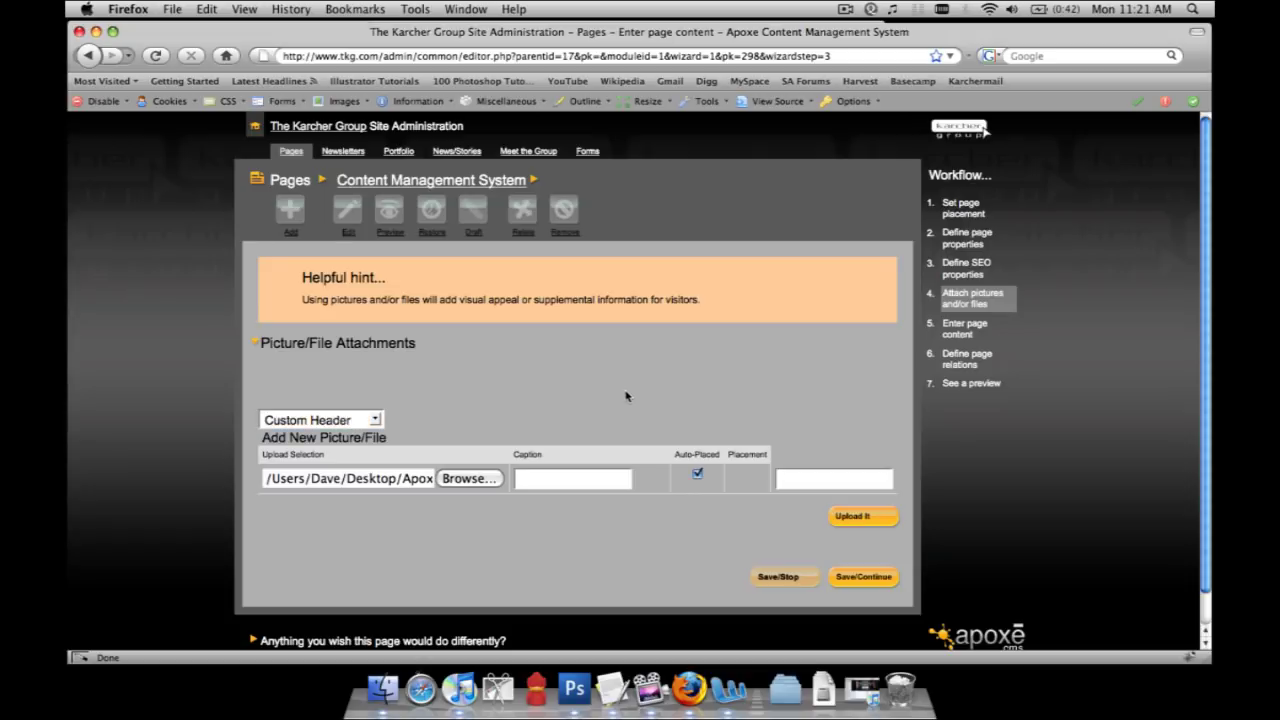
click(857, 521)
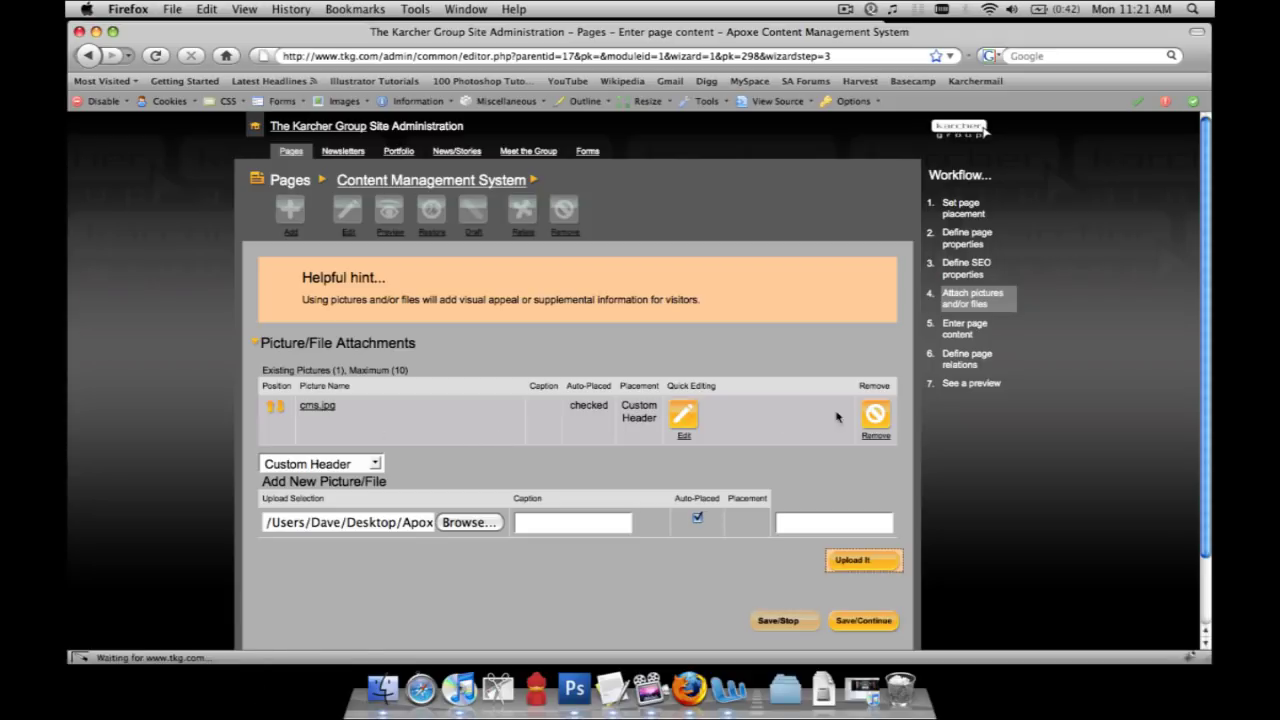
click(863, 621)
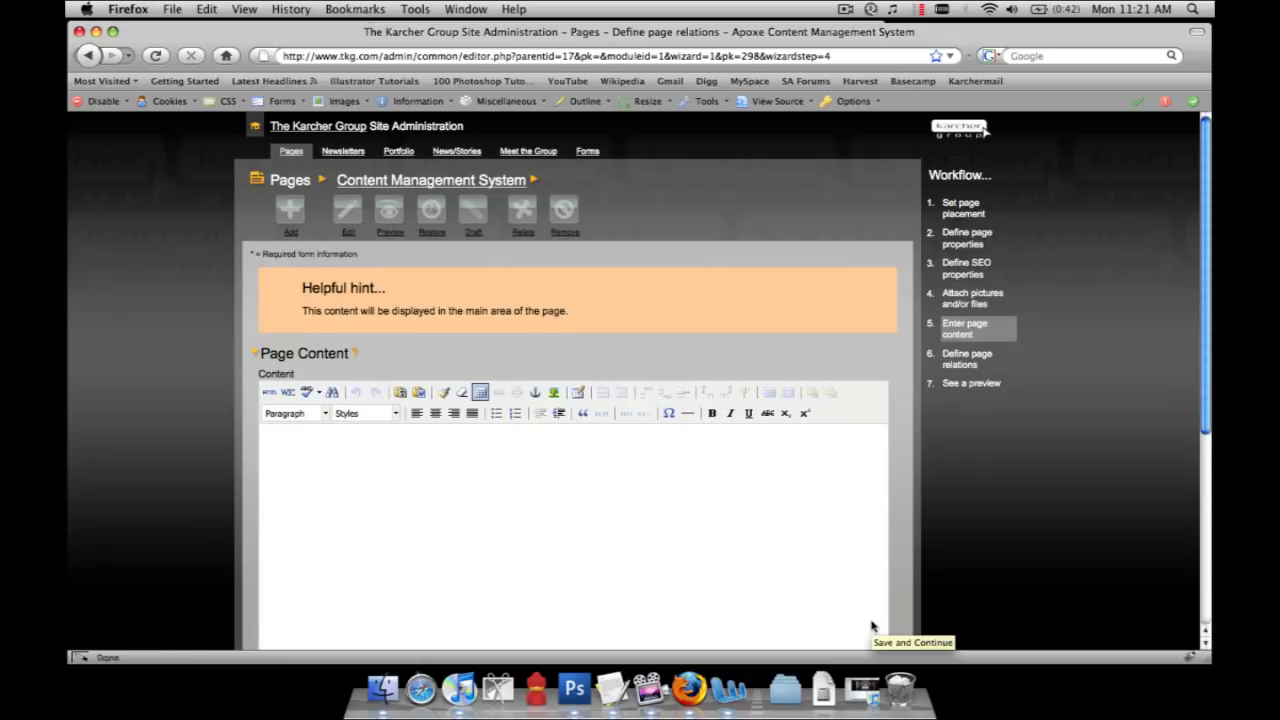
- Copy the full storyboard article and paste it into the page content editor
click(740, 690)
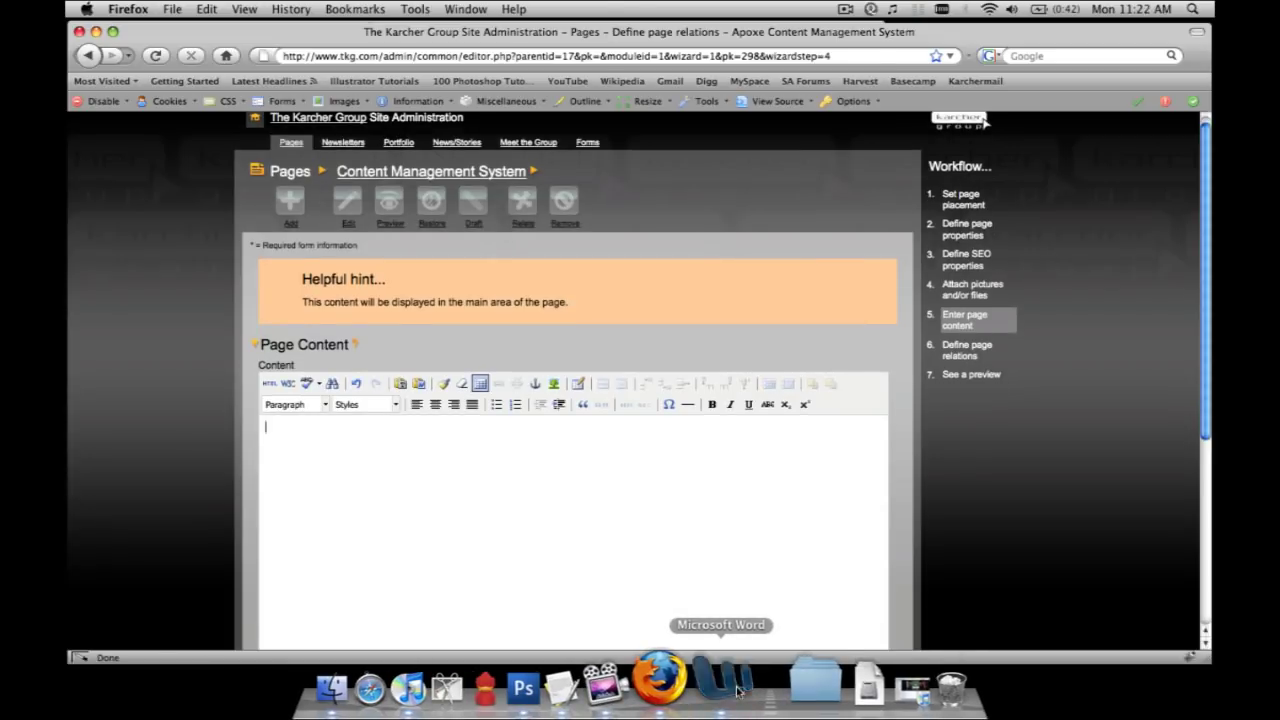
click(466, 420)
scroll(467, 427, up, 3)
scroll(420, 390, up, 3)
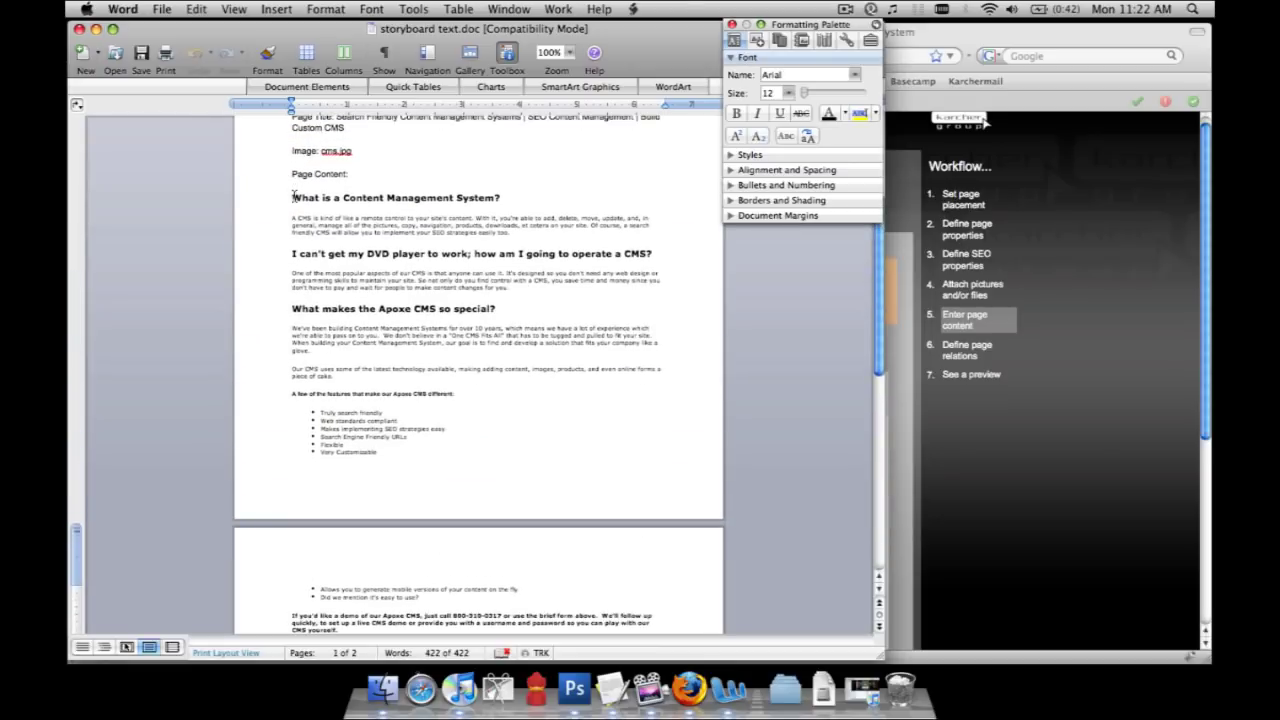
drag(294, 196, 480, 435)
key(super+c)
scroll(480, 435, down, 1)
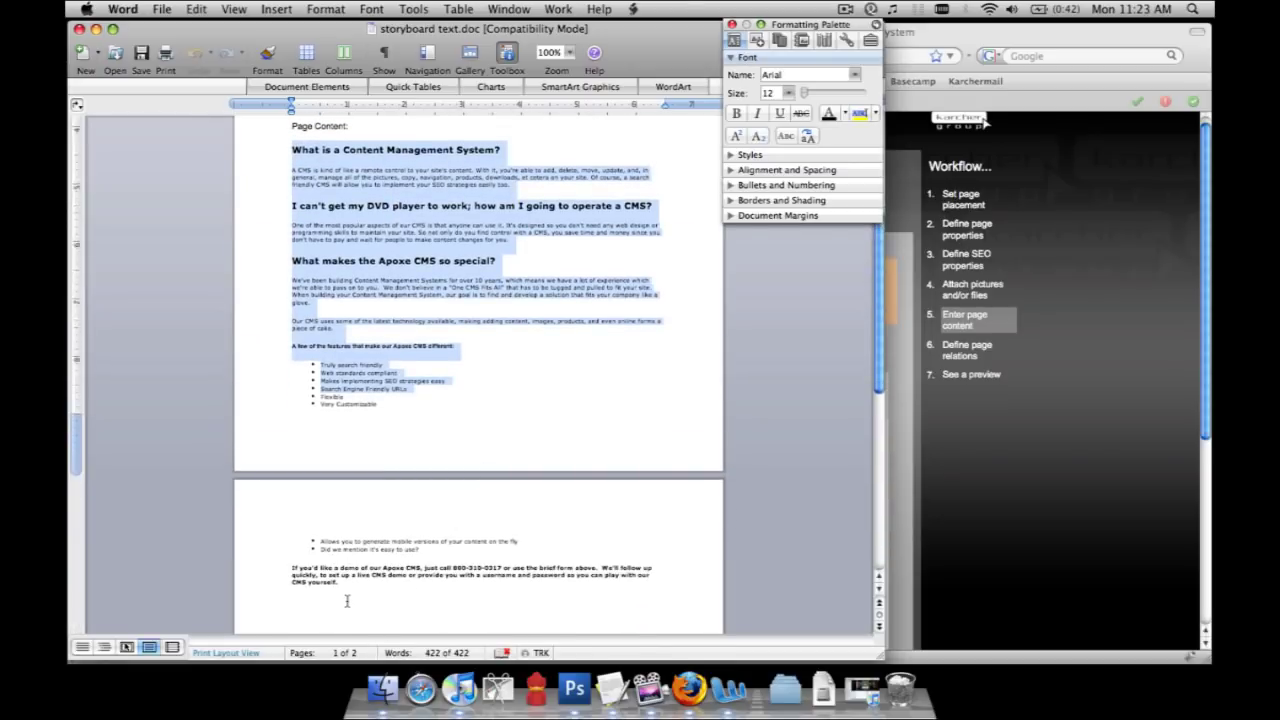
drag(347, 600, 252, 158)
click(1031, 428)
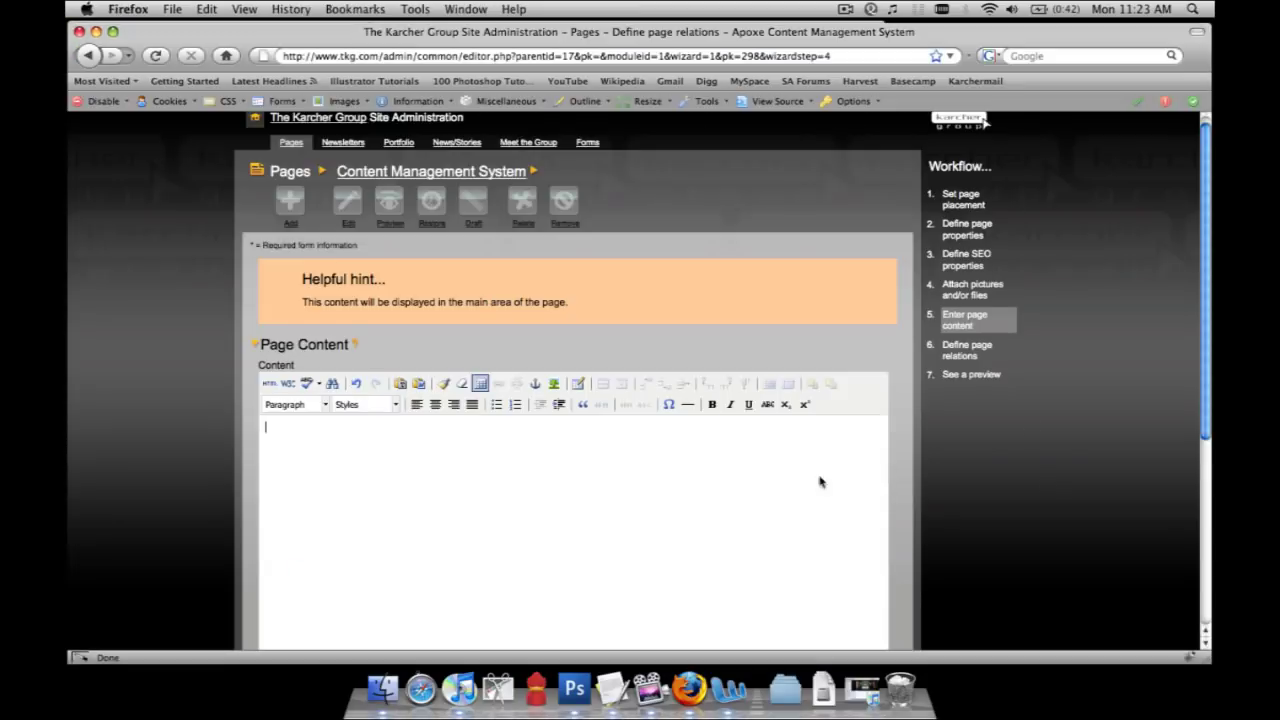
key(super+v)
scroll(411, 433, down, 4)
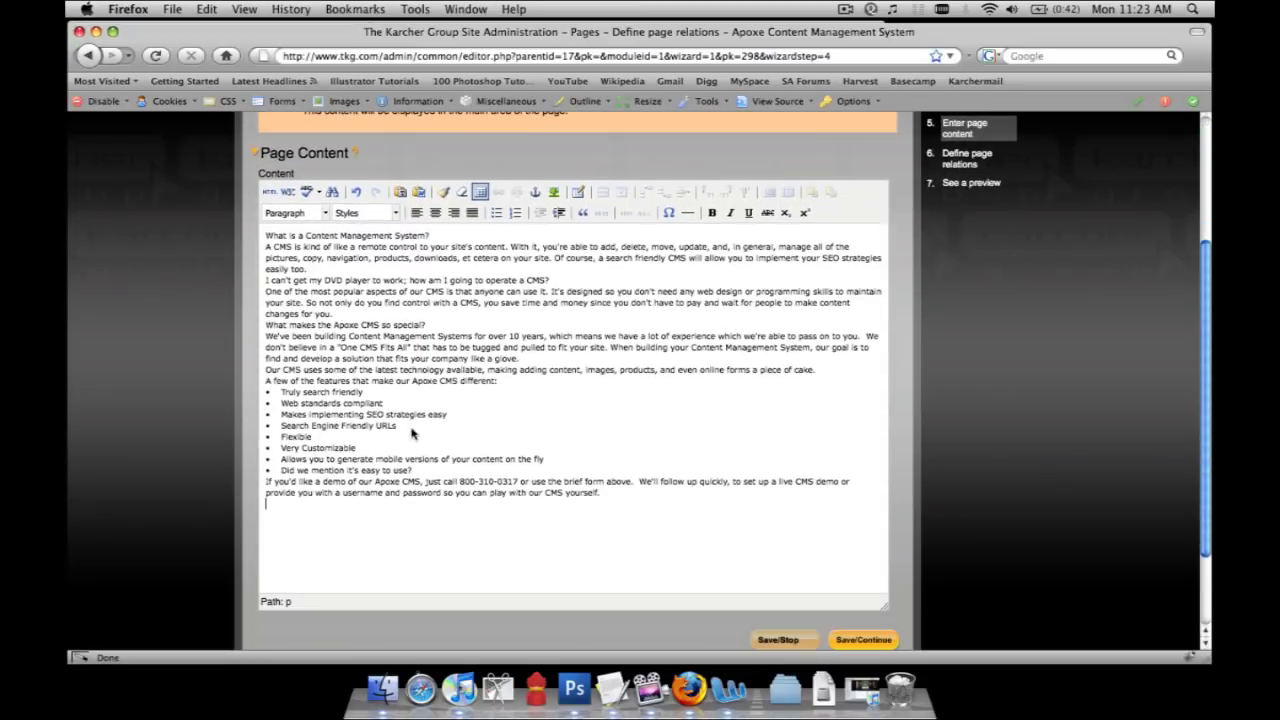
- Format 'What is a Content Management System?' as Heading 3 and save the content
drag(430, 236, 250, 238)
click(324, 213)
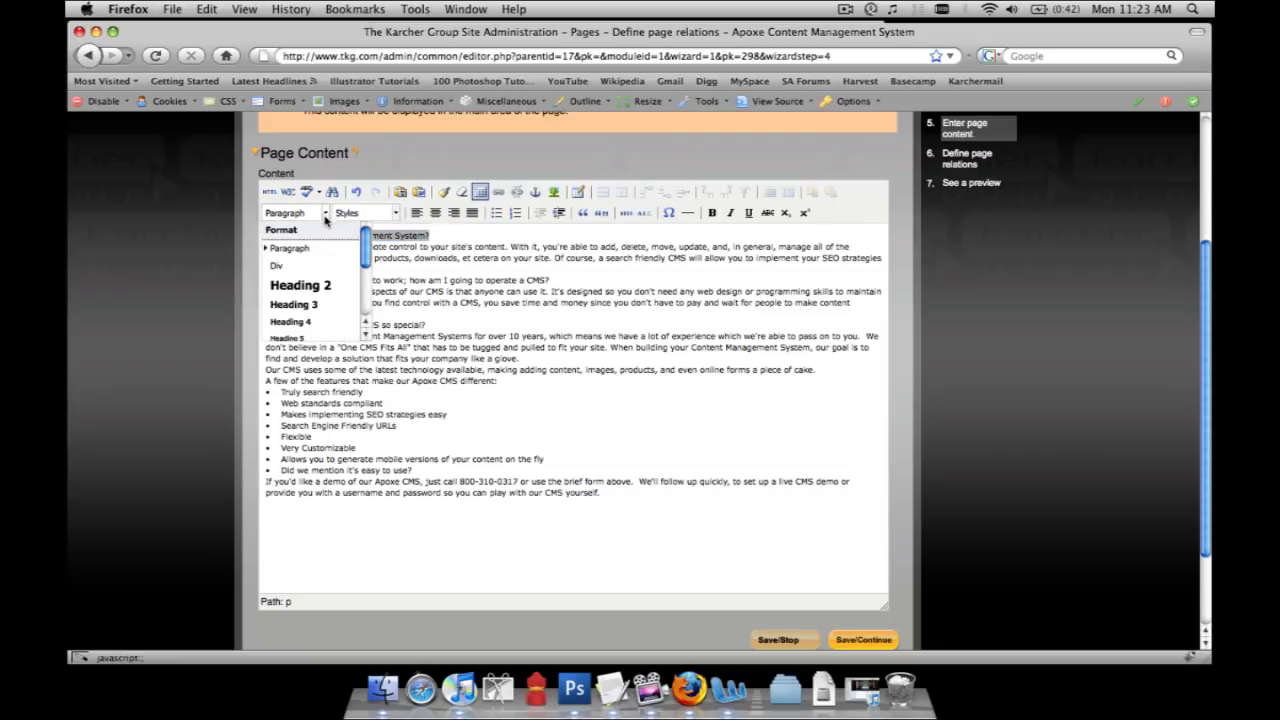
click(318, 300)
click(500, 263)
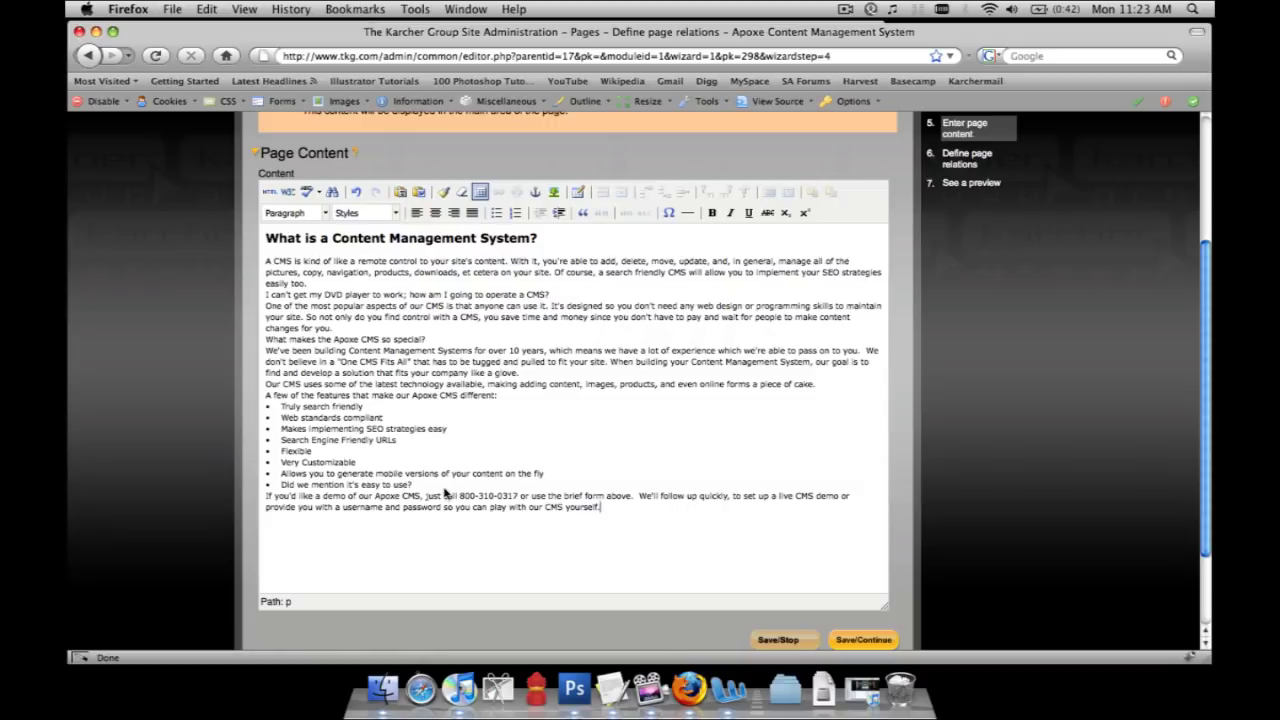
drag(412, 485, 252, 408)
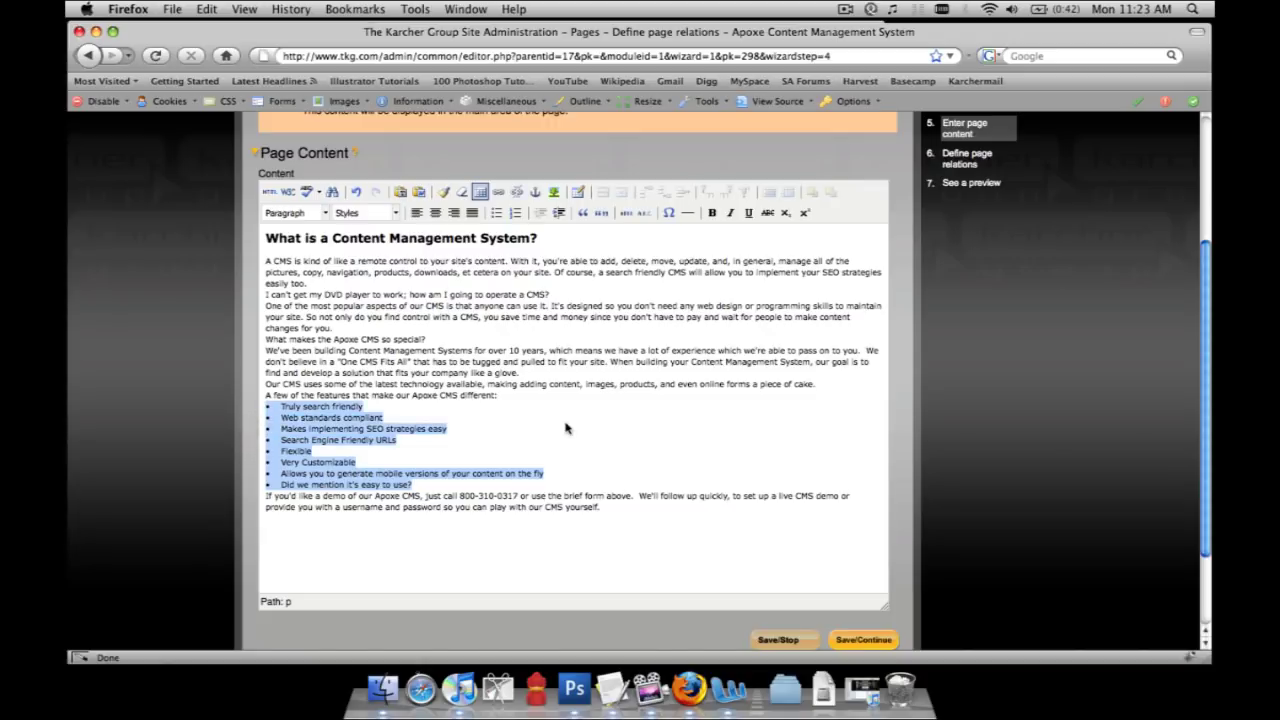
click(574, 428)
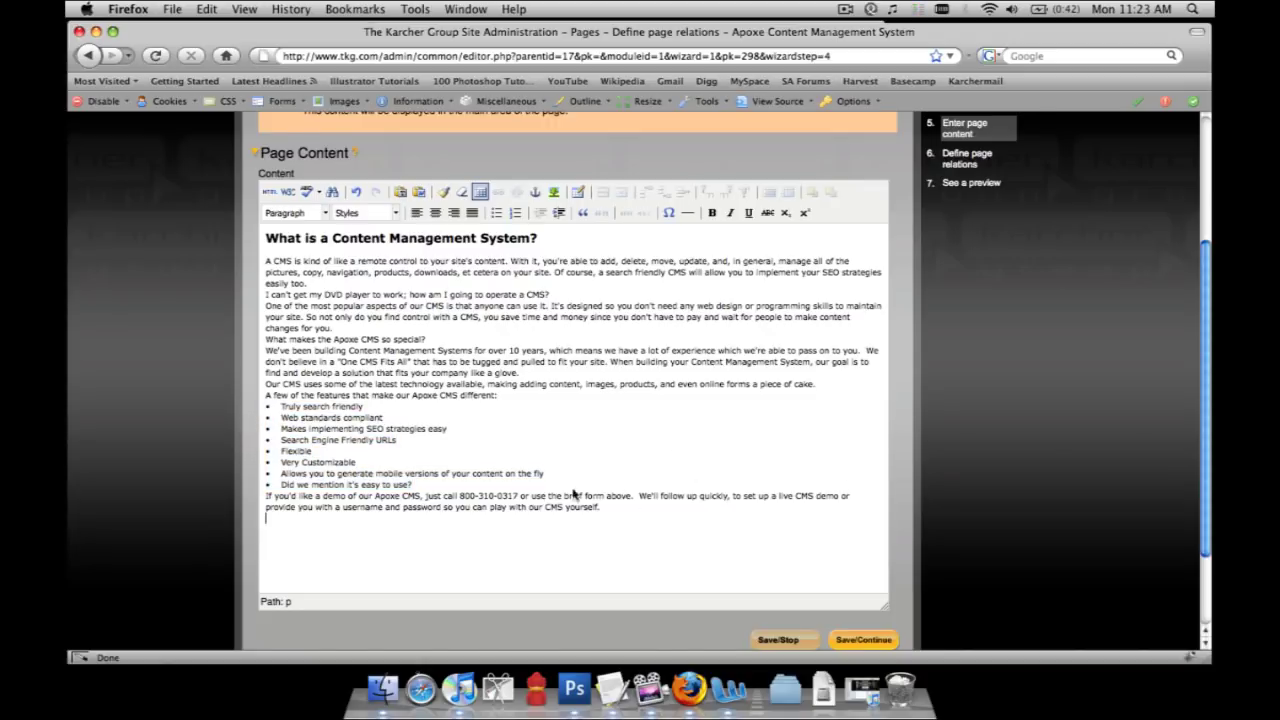
scroll(560, 492, down, 1)
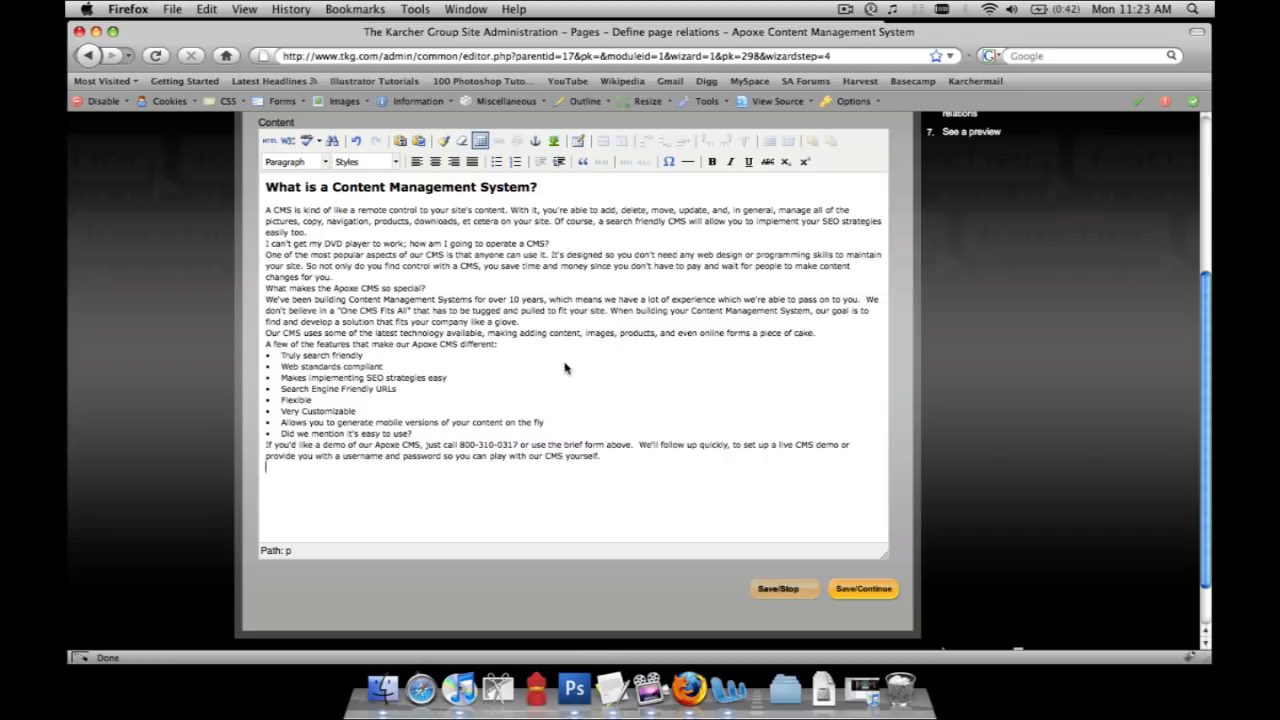
click(847, 590)
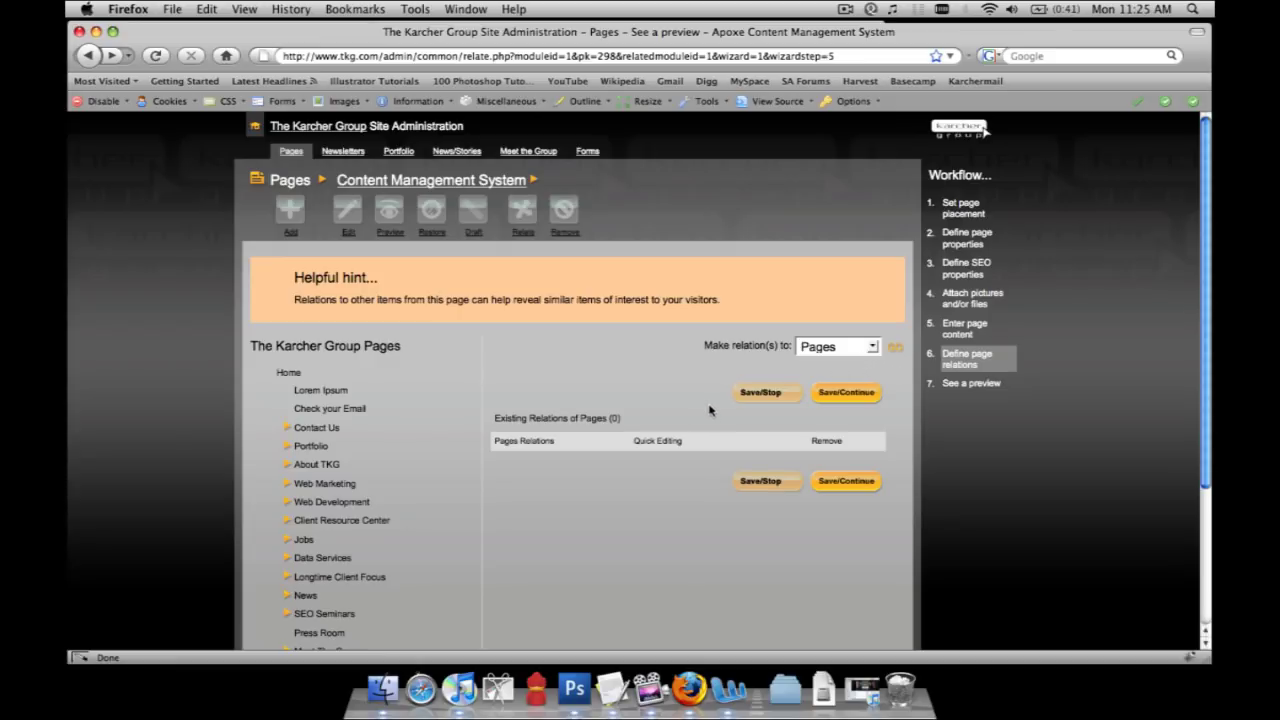
- Skip the page relations step without adding any relations and go to the preview
click(834, 395)
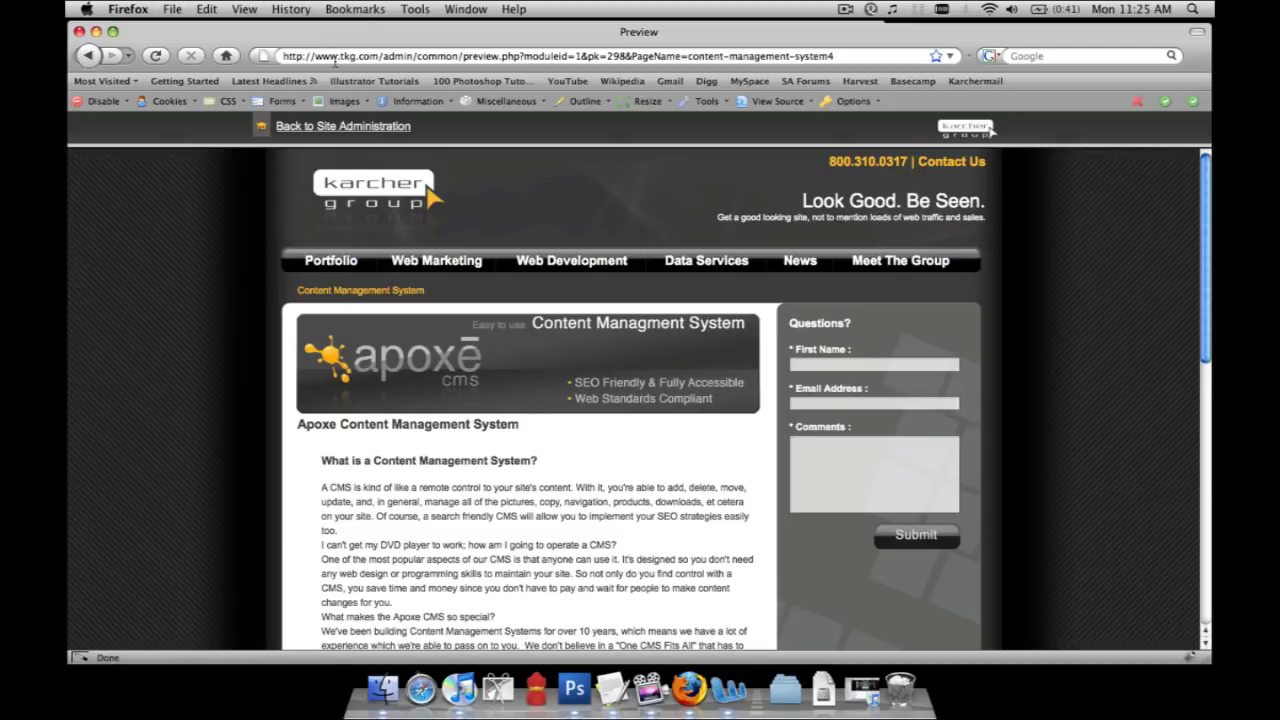
- Scroll the preview down to the feature bullets, demo invitation and Related Pages link
scroll(300, 402, down, 2)
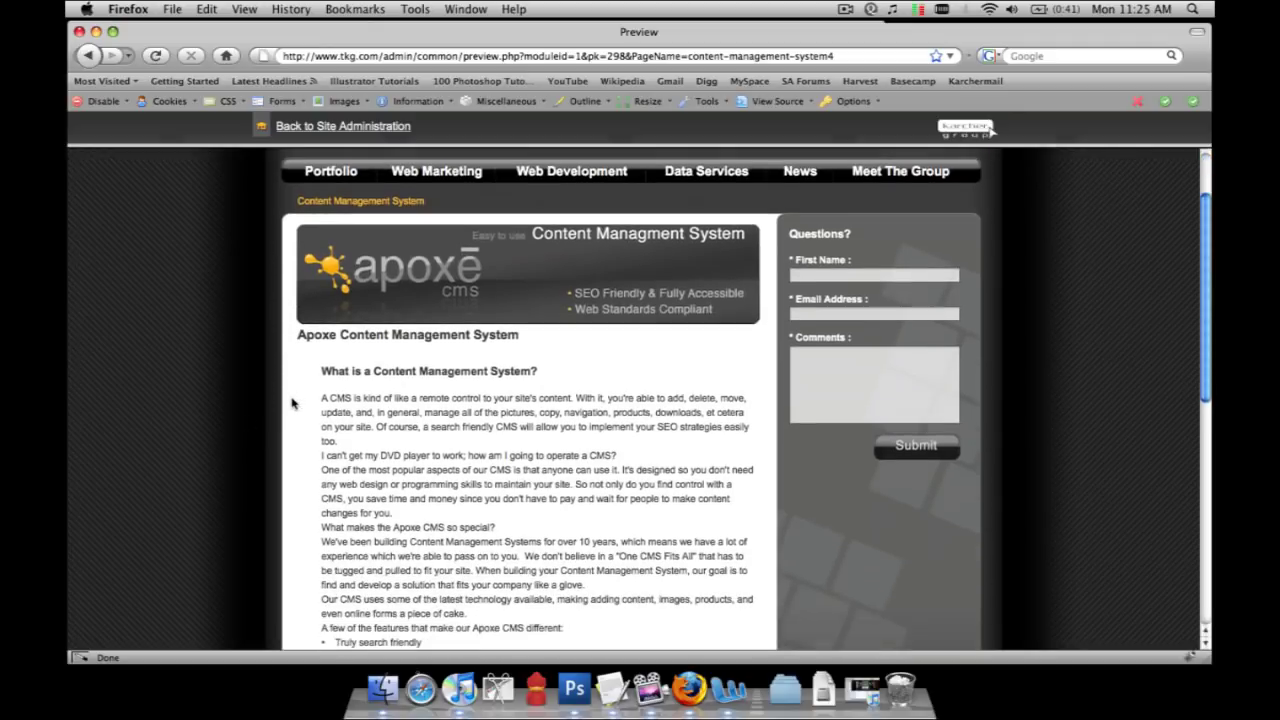
scroll(292, 403, down, 5)
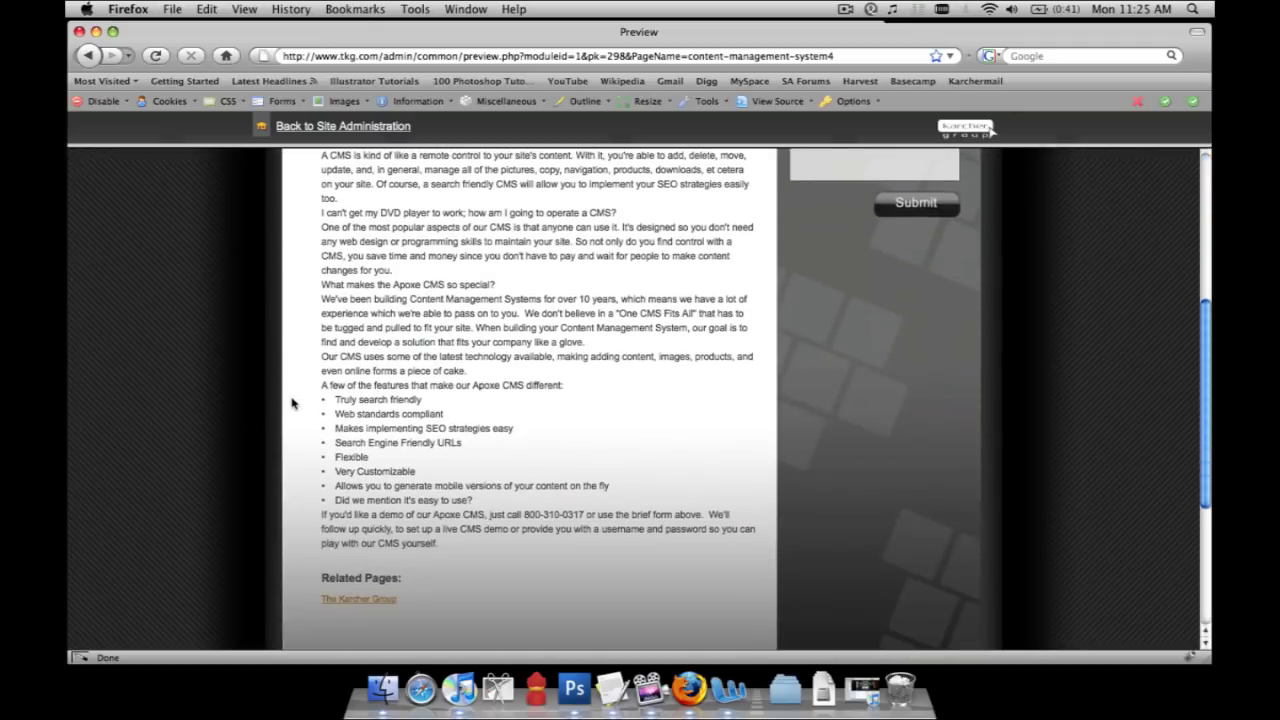